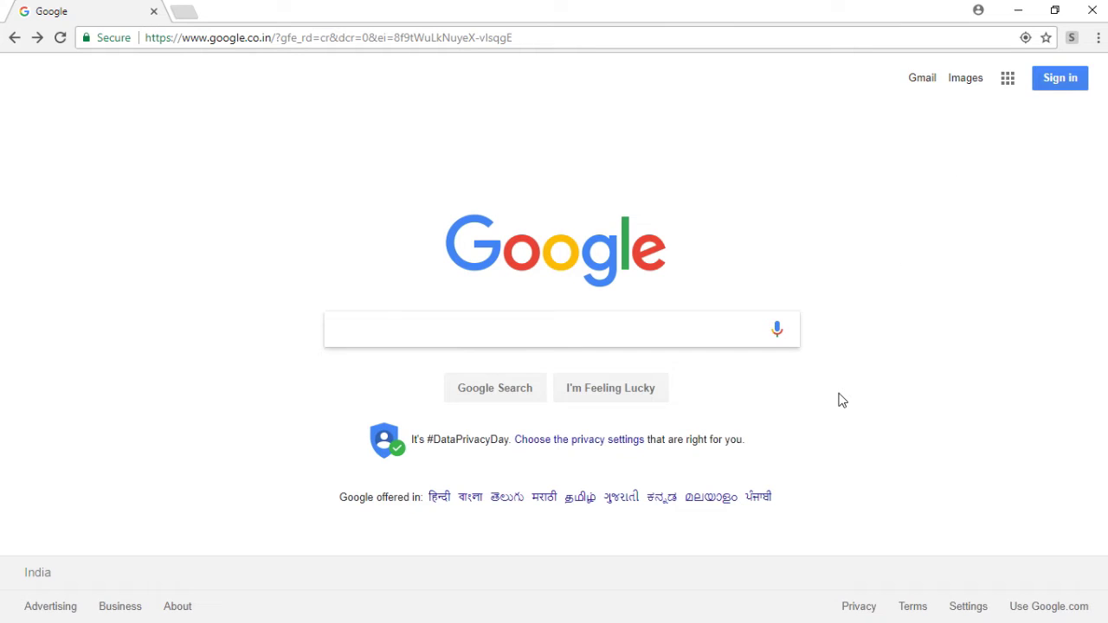
Go to Gmail from the Google home page to reach the account sign-up form
left_click(924, 85)
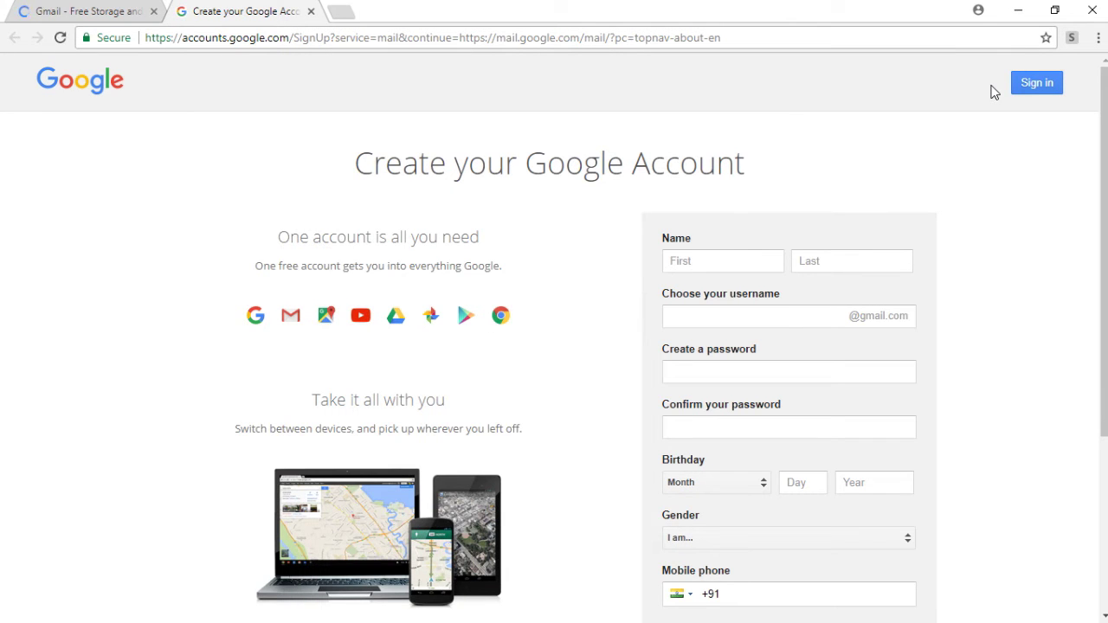
Fill in the first and last name on the Google Account sign-up form
scroll(702, 280, "down", 3)
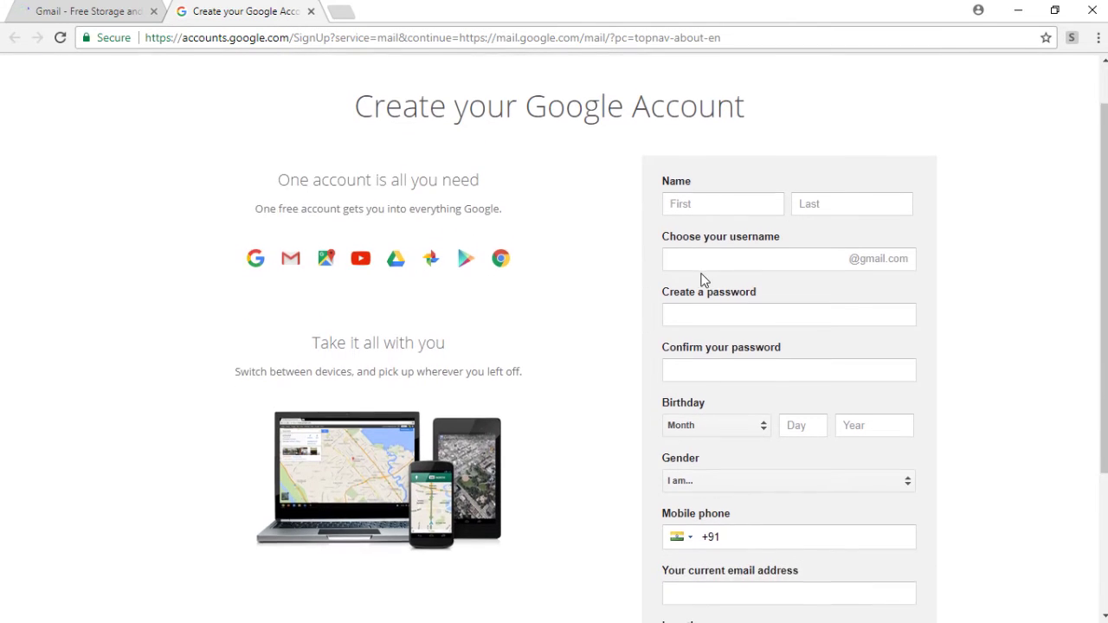
scroll(702, 279, "down", 1)
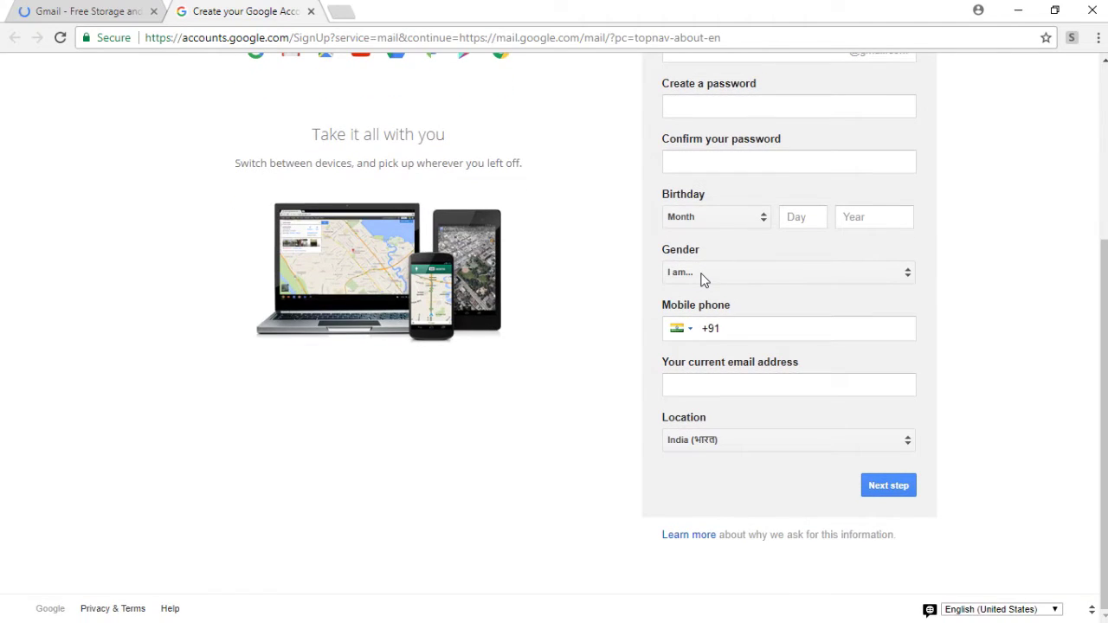
scroll(702, 279, "up", 1)
scroll(702, 280, "up", 3)
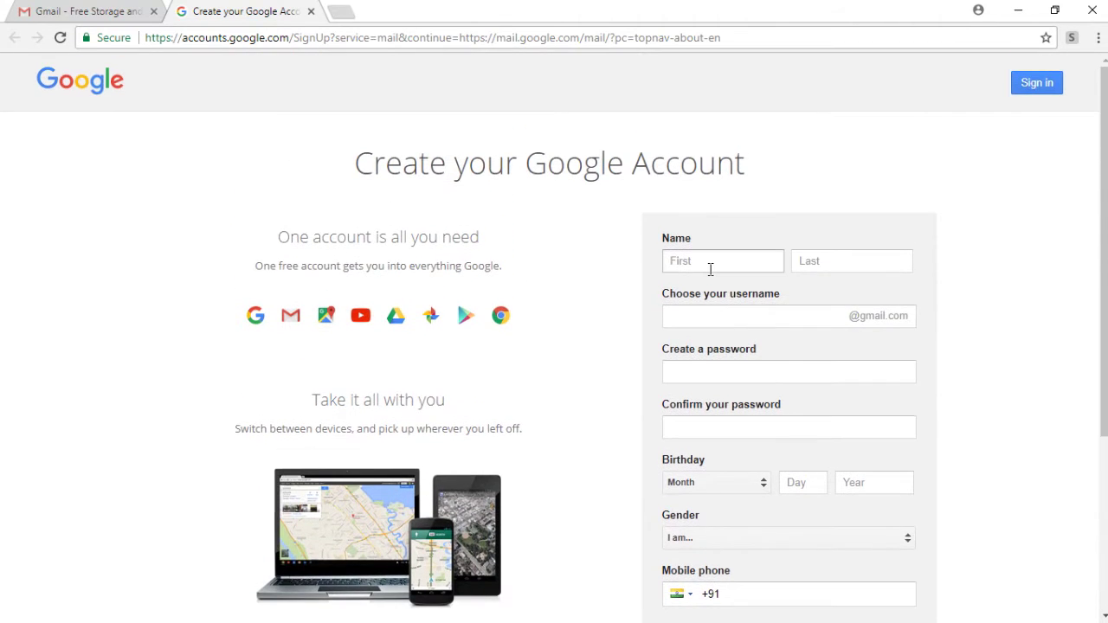
left_click(710, 270)
left_click(805, 268)
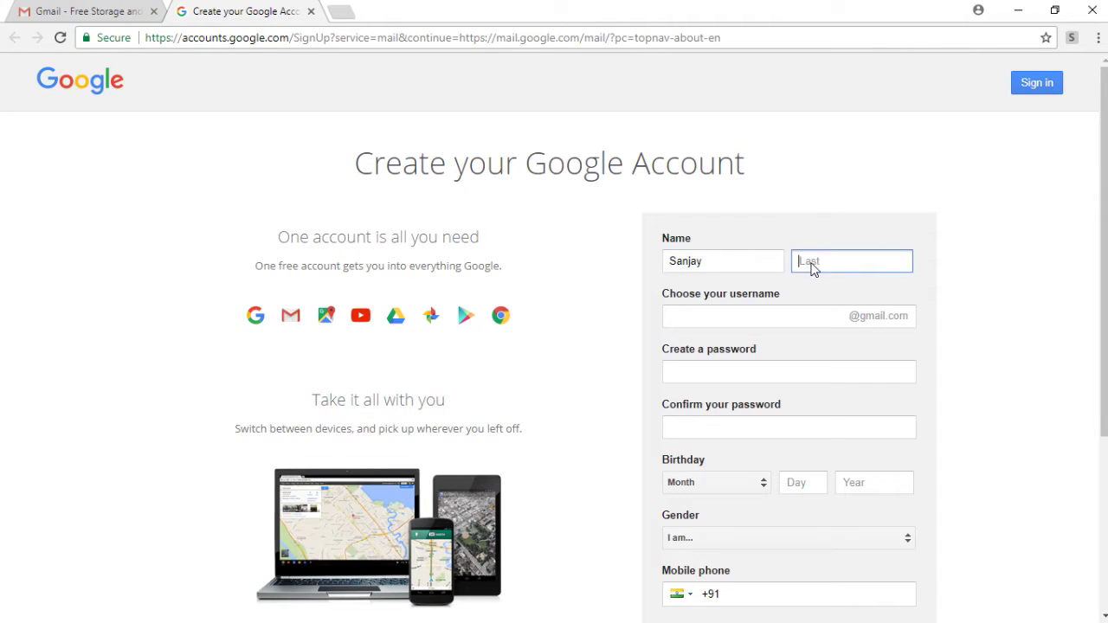
type("kumar")
Choose a Gmail username, revising it after the first choice was taken
left_click(780, 312)
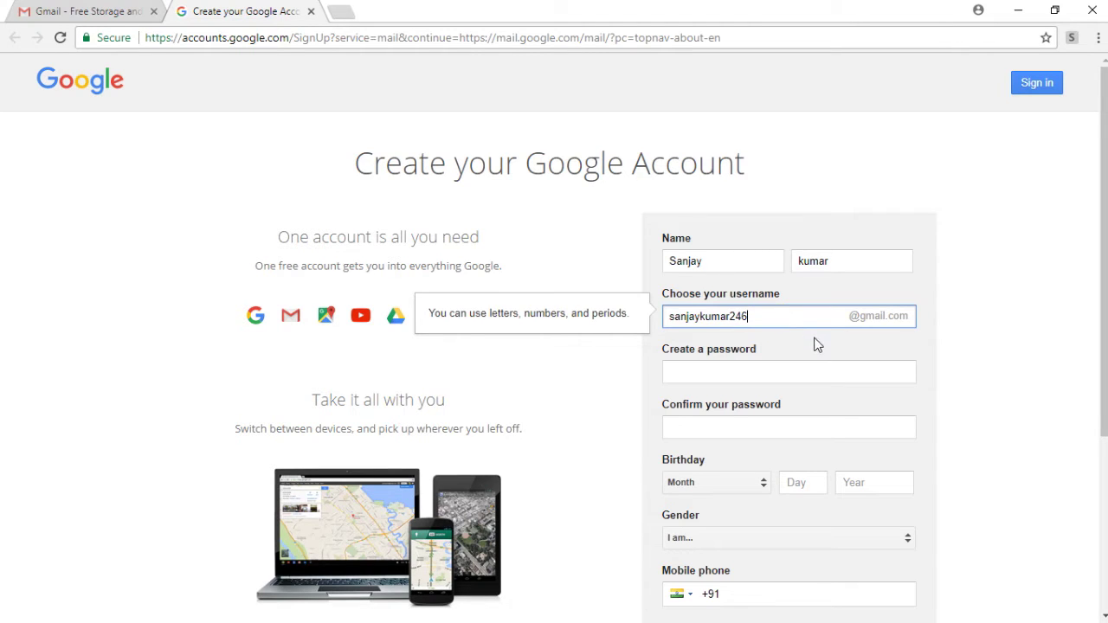
left_click(813, 344)
left_click(797, 320)
left_click(798, 344)
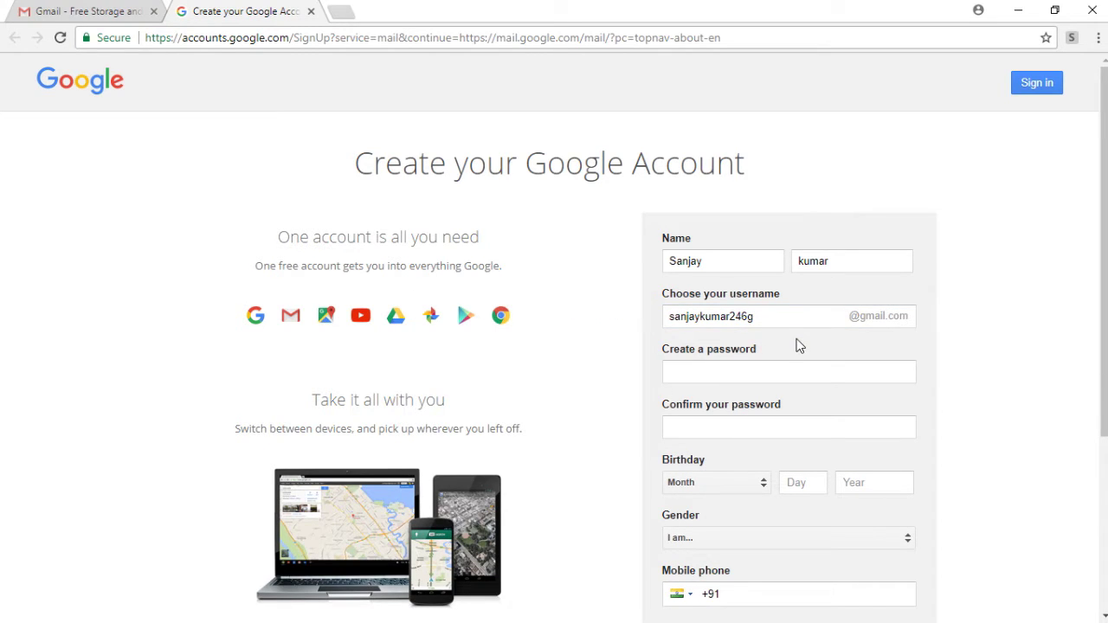
left_click(784, 364)
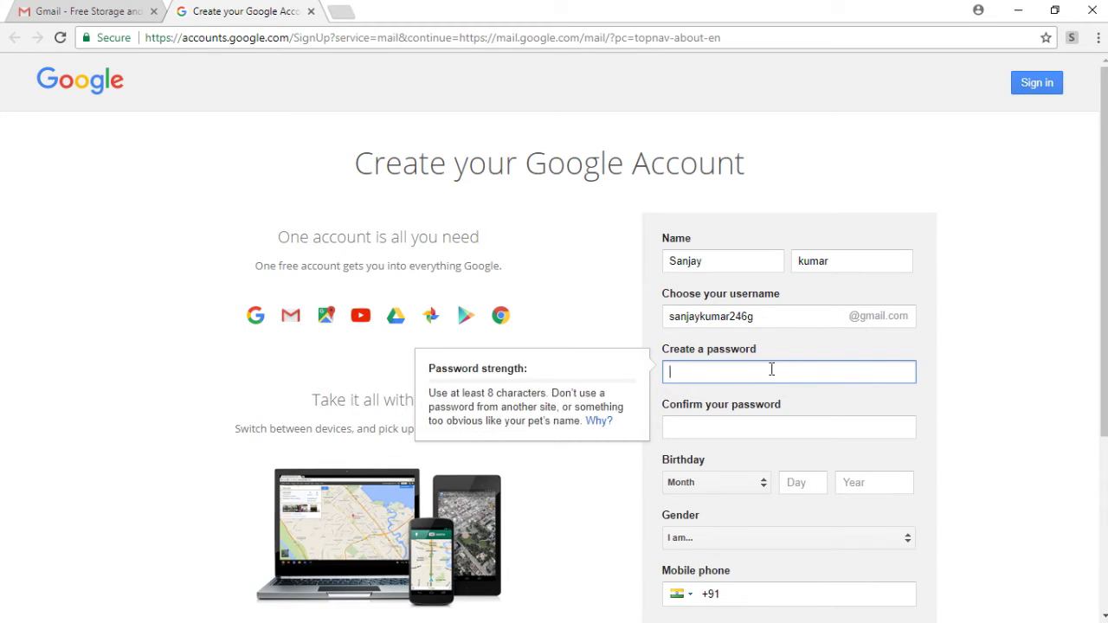
type("••")
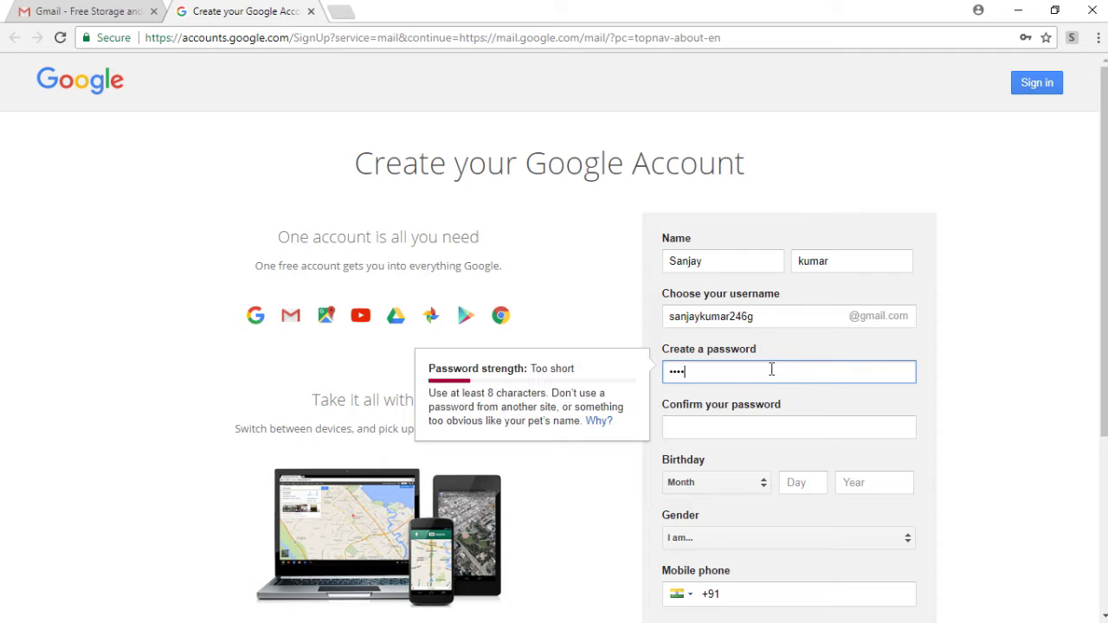
type("••••••")
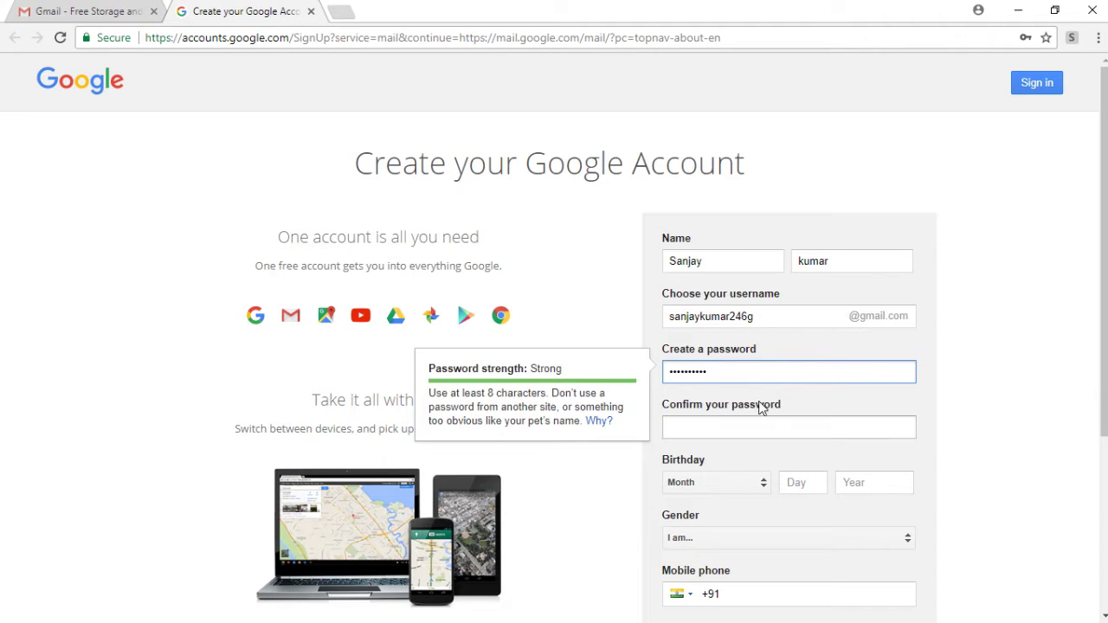
left_click(753, 423)
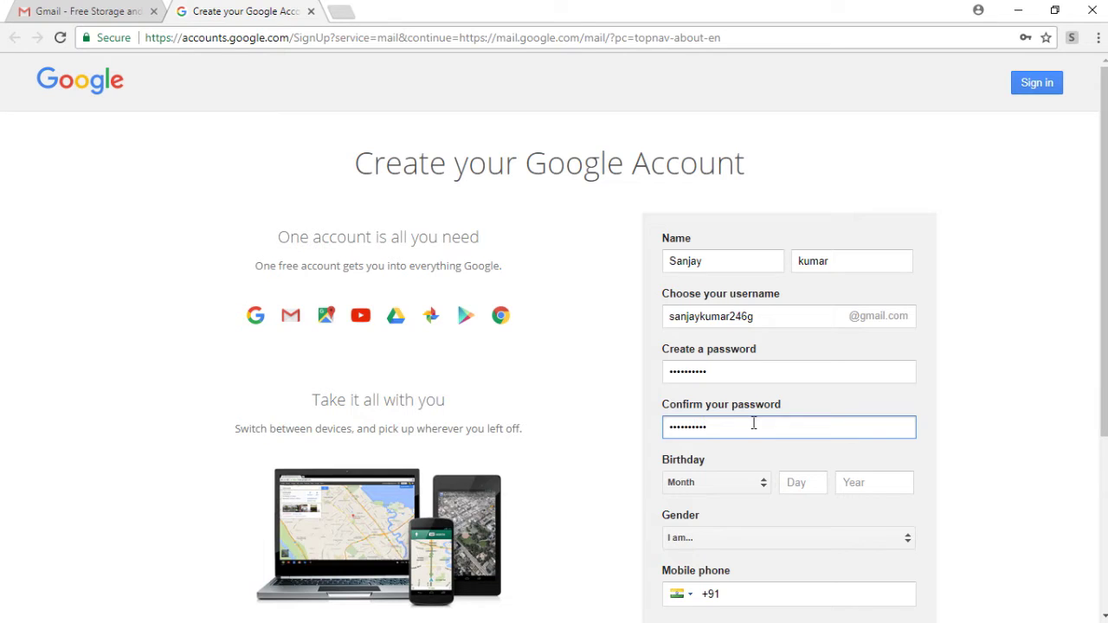
left_click(744, 481)
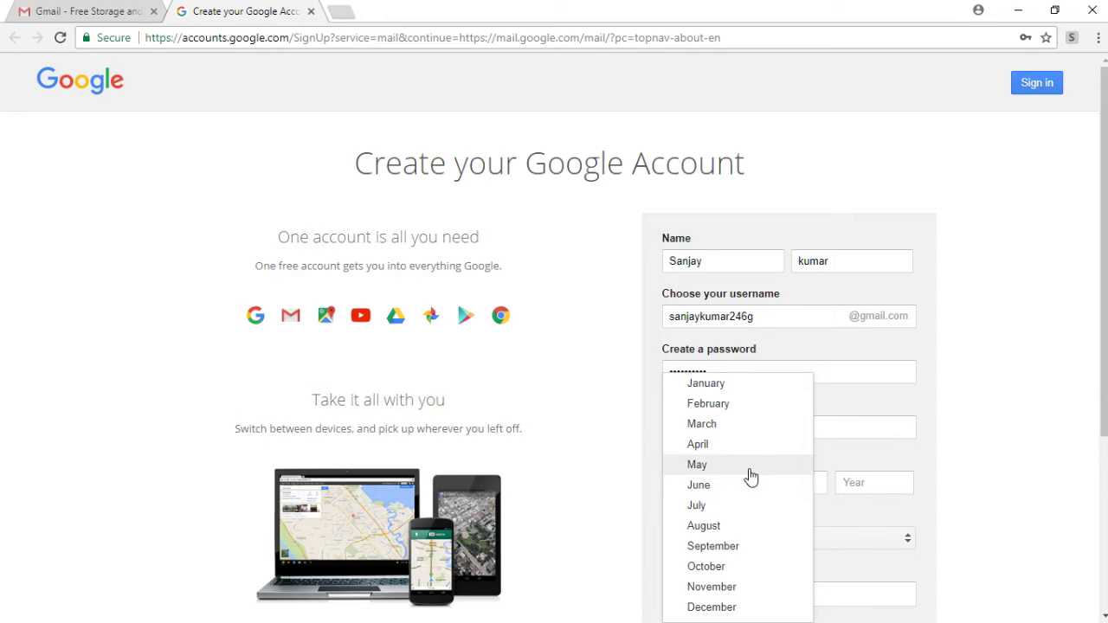
left_click(733, 445)
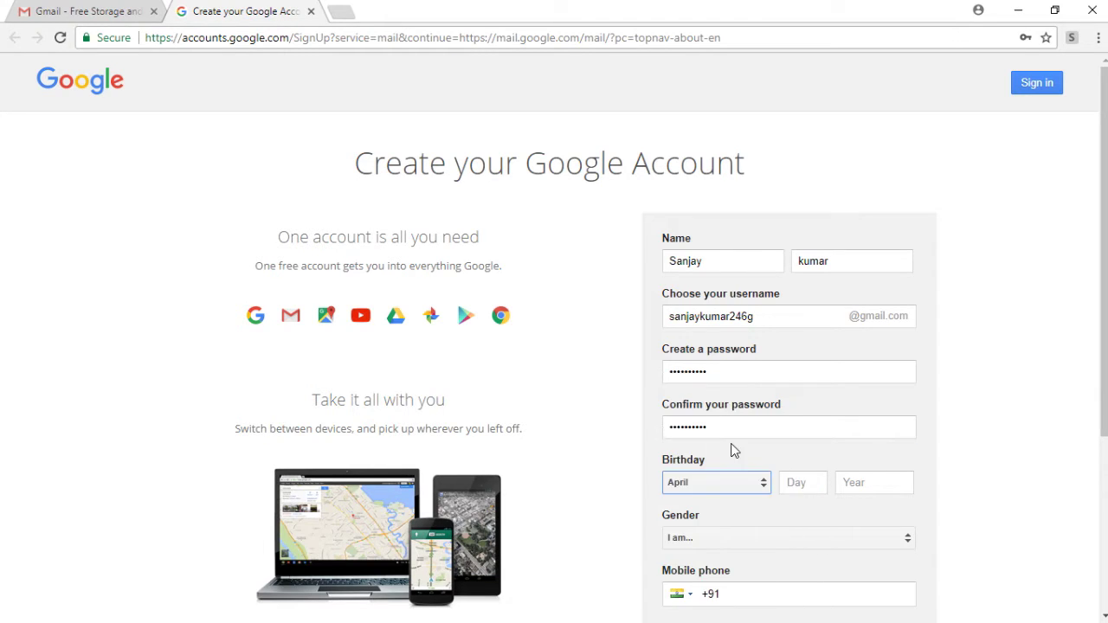
left_click(792, 483)
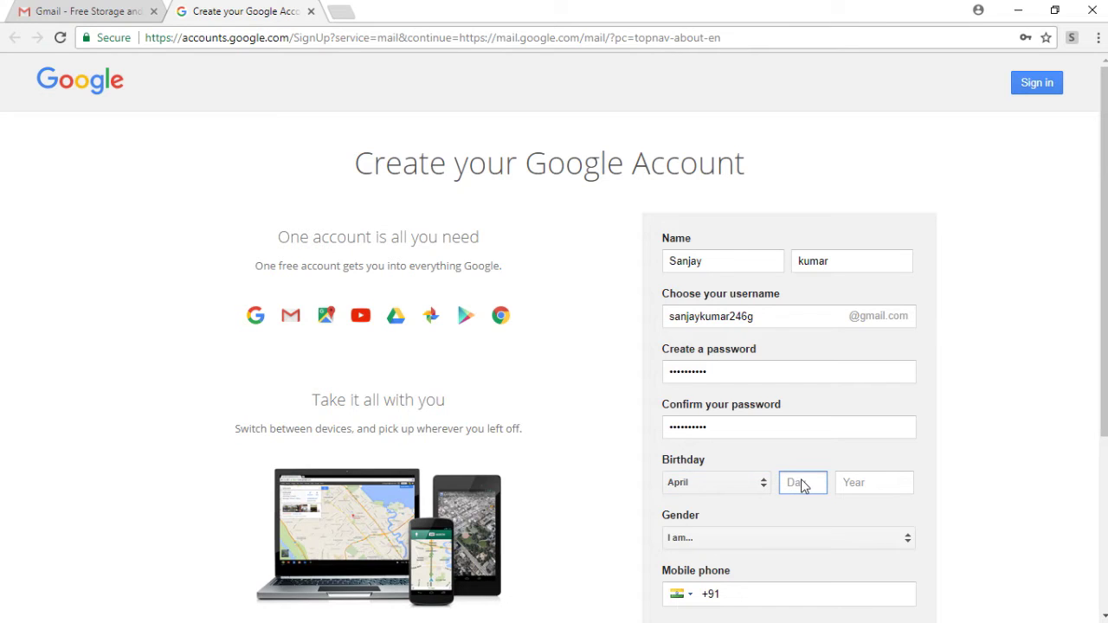
type("8")
left_click(857, 489)
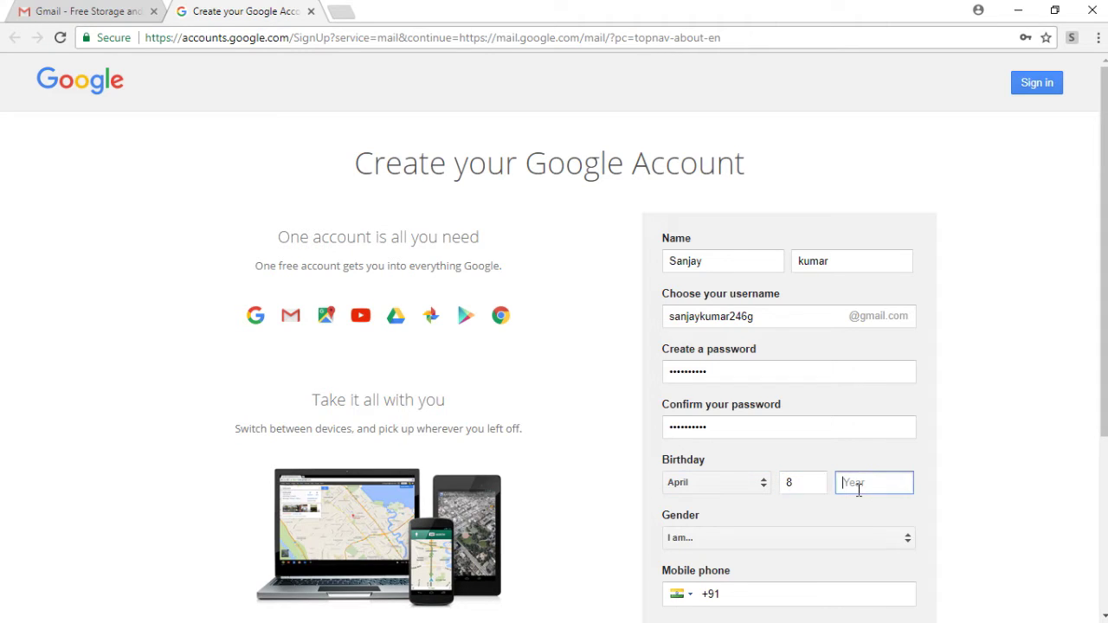
type("1999")
left_click(854, 505)
Set gender to Male and autofill the current email address from saved suggestions
left_click(836, 538)
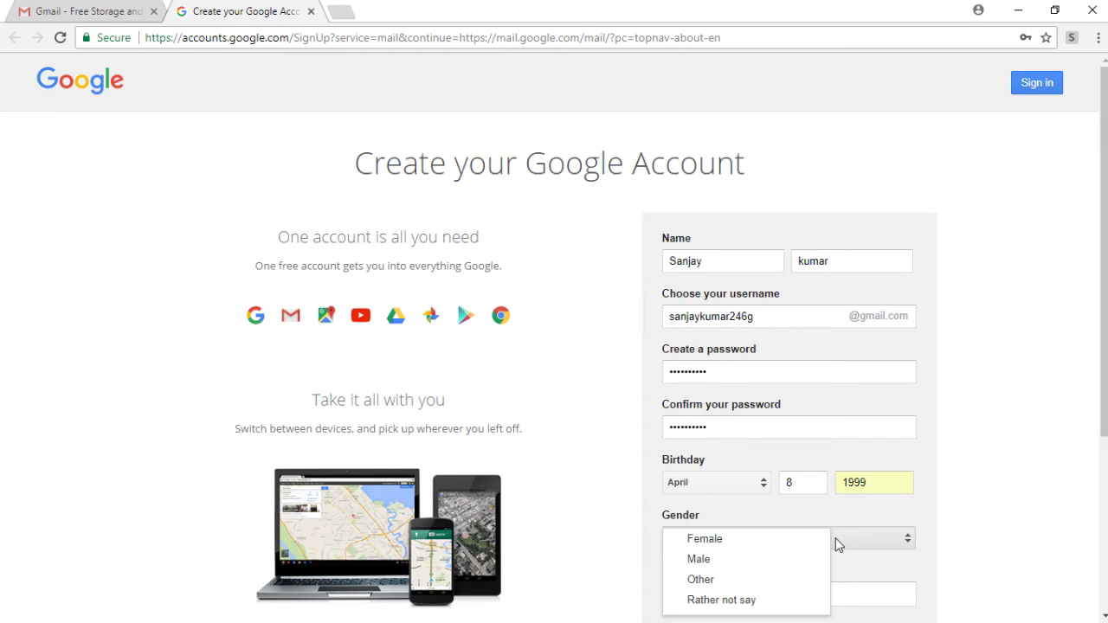
left_click(797, 561)
scroll(800, 565, "down", 1)
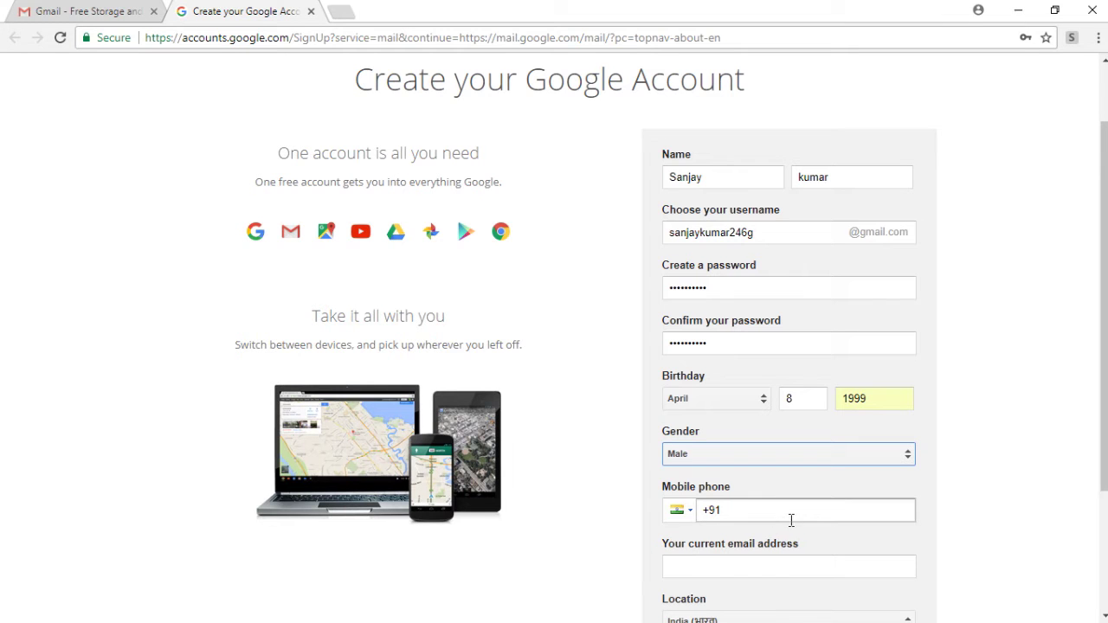
scroll(776, 510, "down", 2)
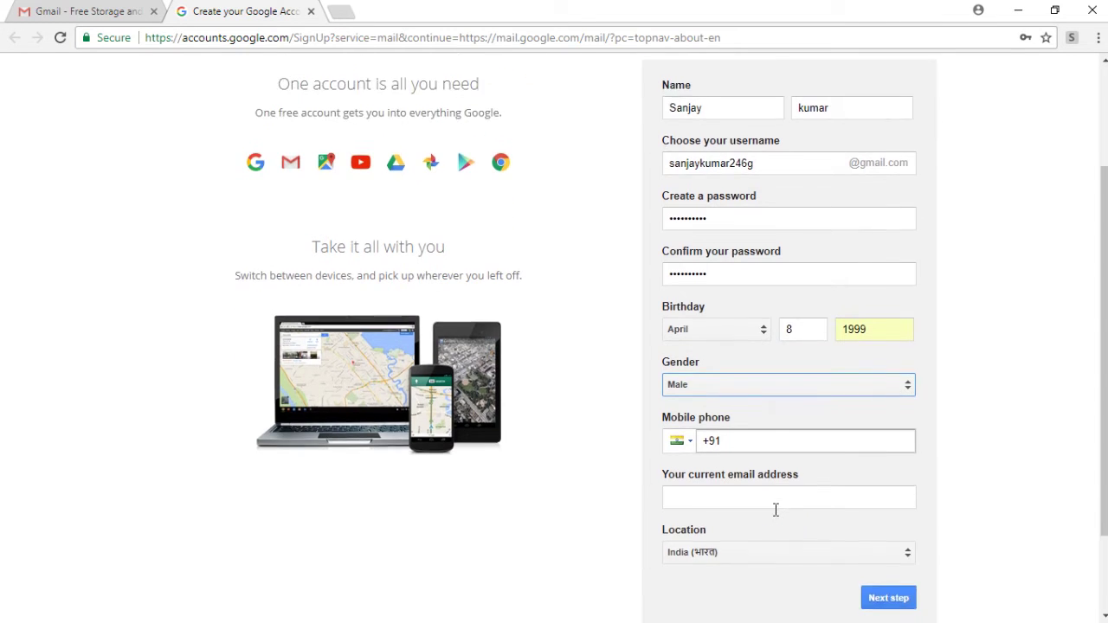
left_click(751, 402)
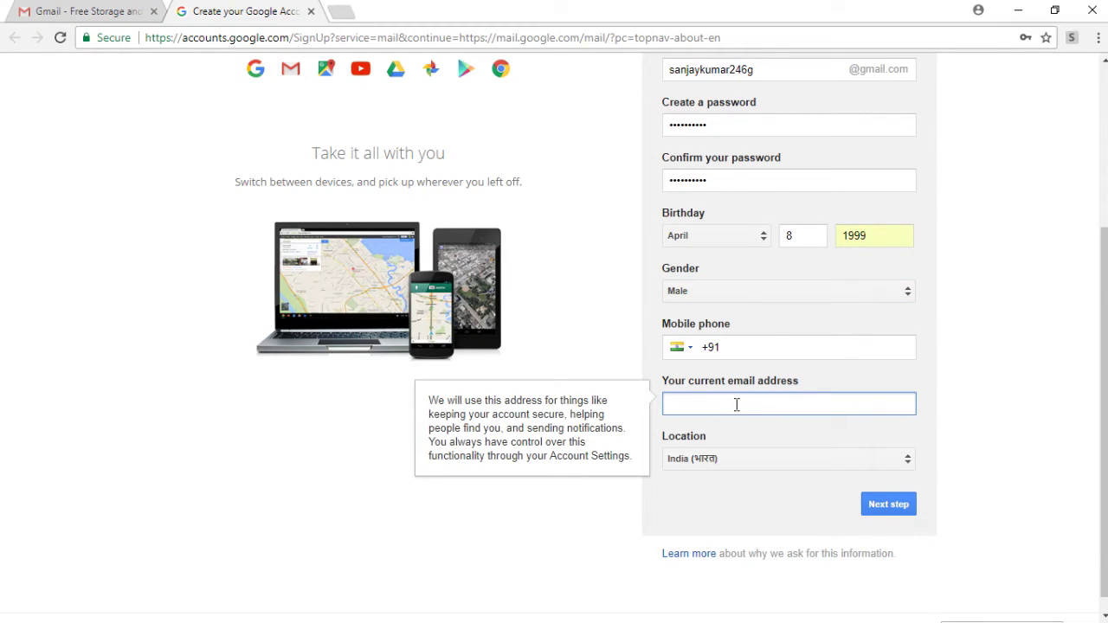
left_click(737, 405)
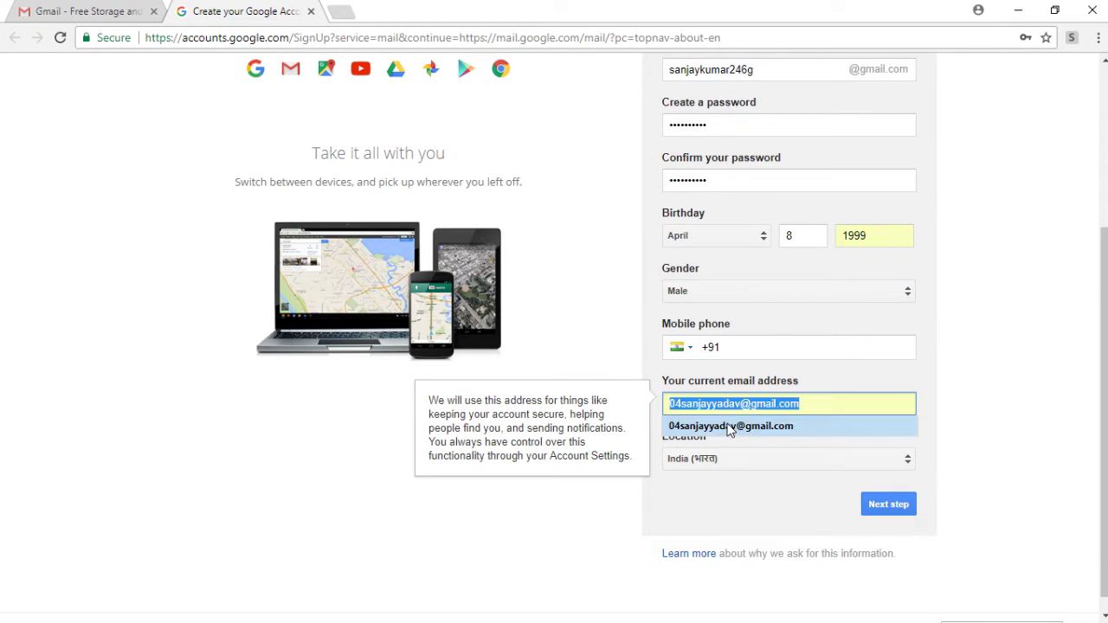
left_click(727, 431)
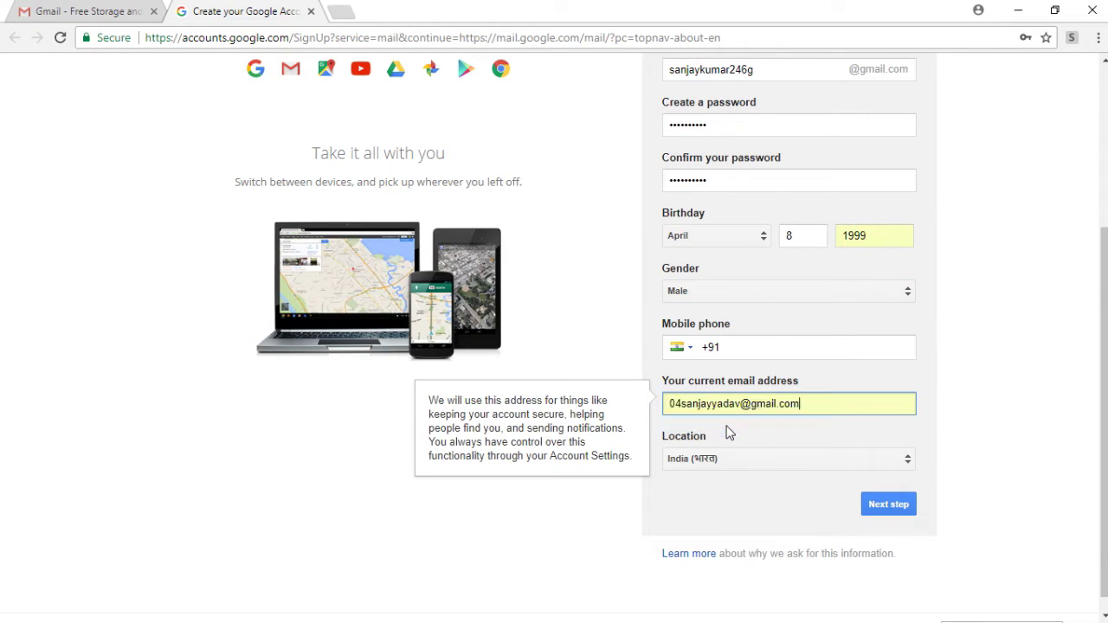
left_click(748, 484)
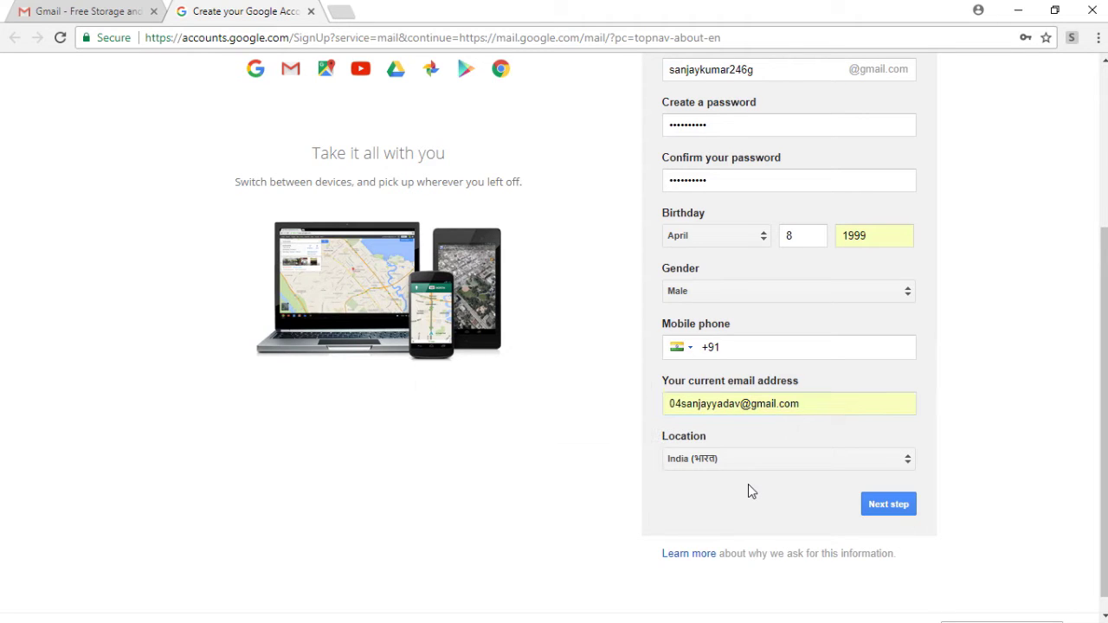
left_click(781, 355)
Submit the signup details and agree to the Privacy and Terms at the bottom
left_click(894, 506)
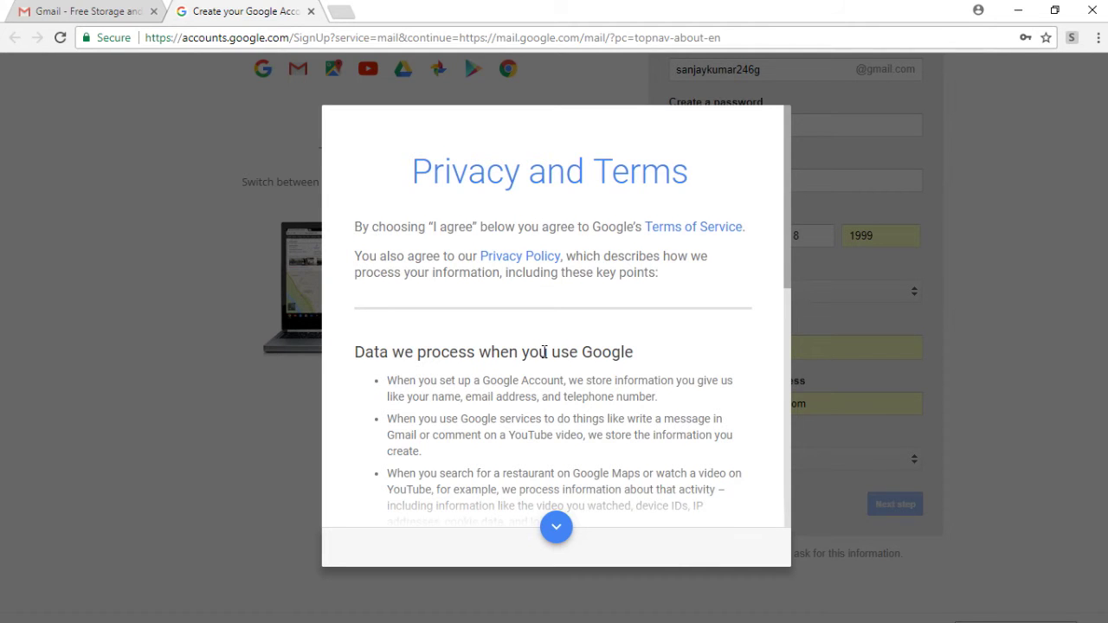
scroll(545, 352, "down", 6)
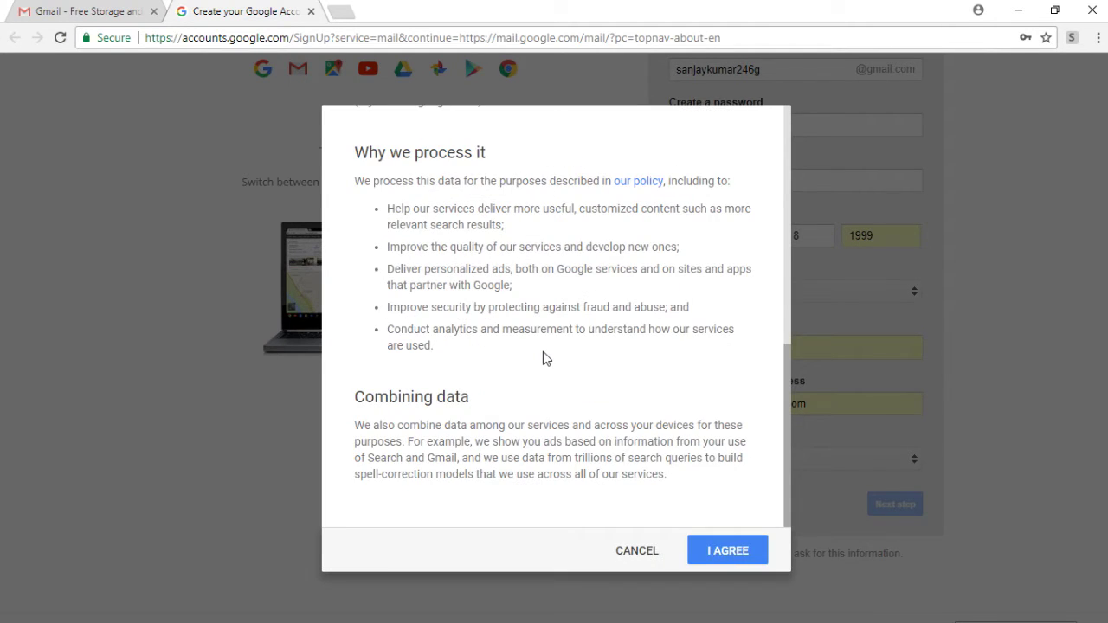
left_click(724, 549)
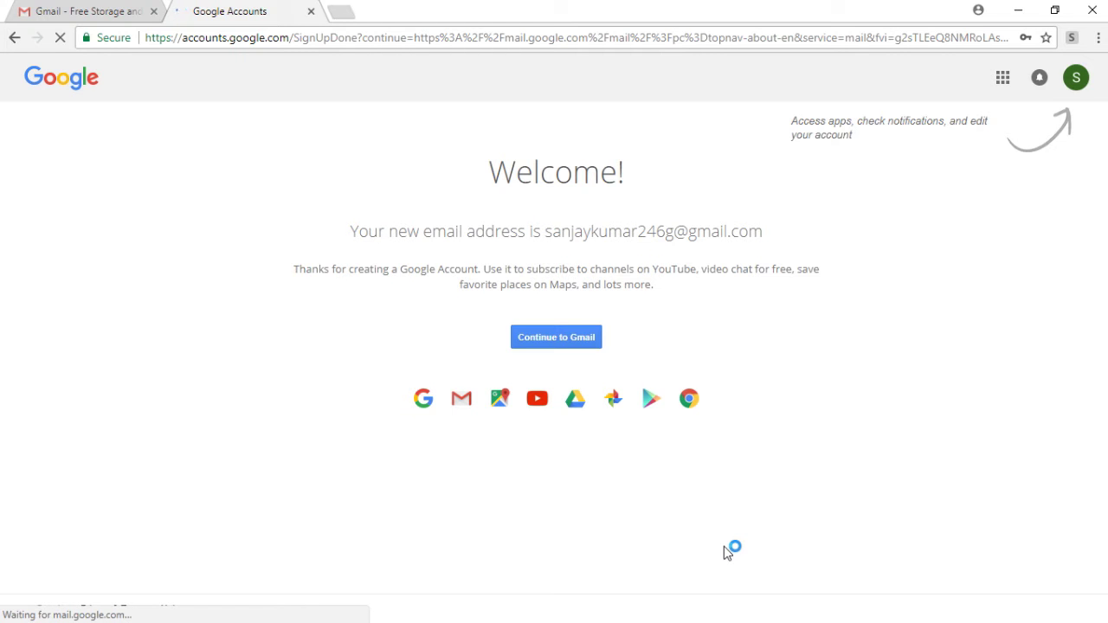
Close the Gmail welcome dialog and complete the Learn, Mobile, Theme, Import and Profile image tasks
left_click(557, 337)
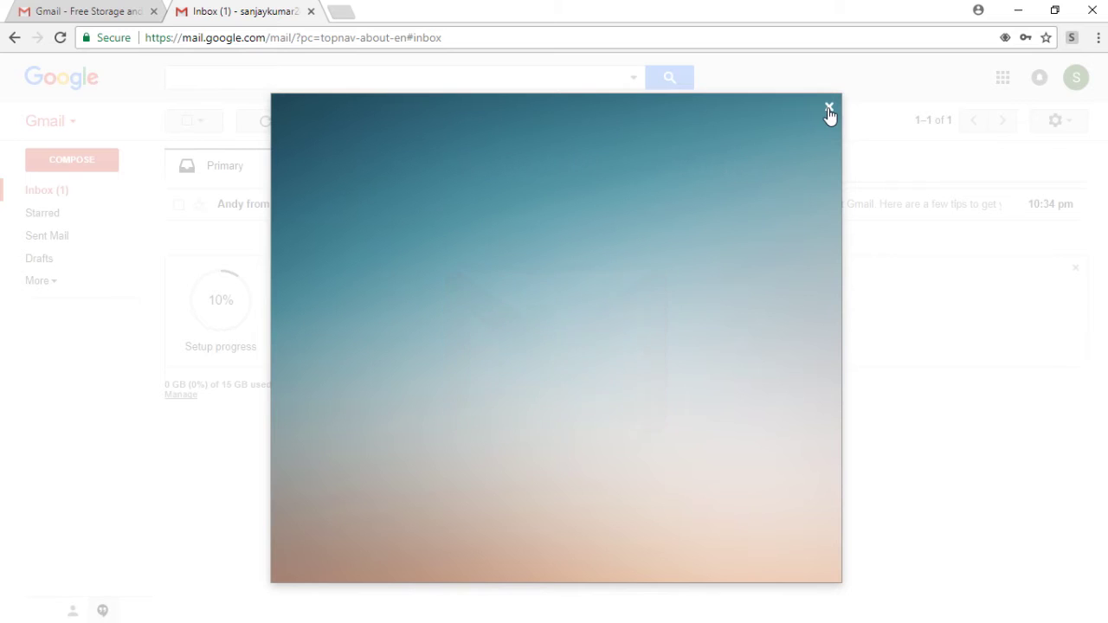
left_click(829, 112)
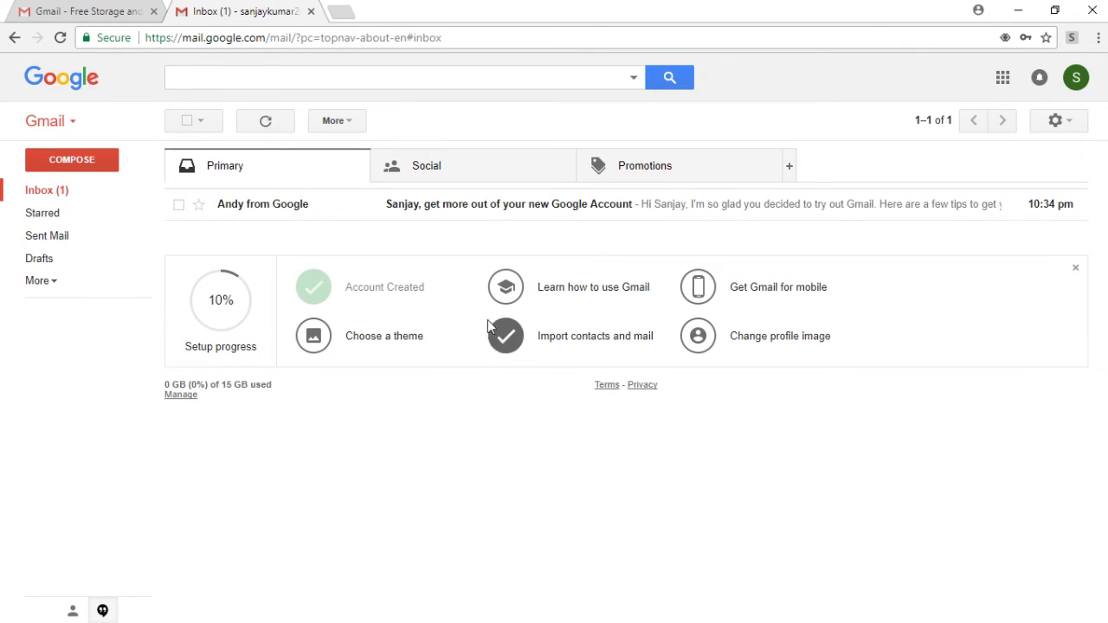
left_click(506, 298)
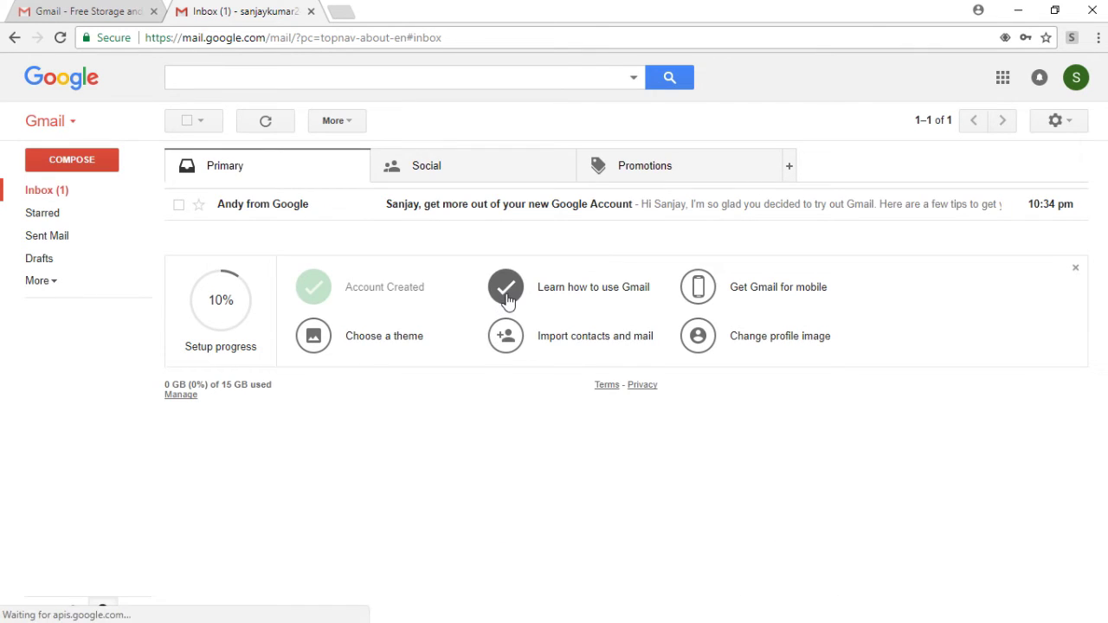
left_click(693, 294)
left_click(320, 343)
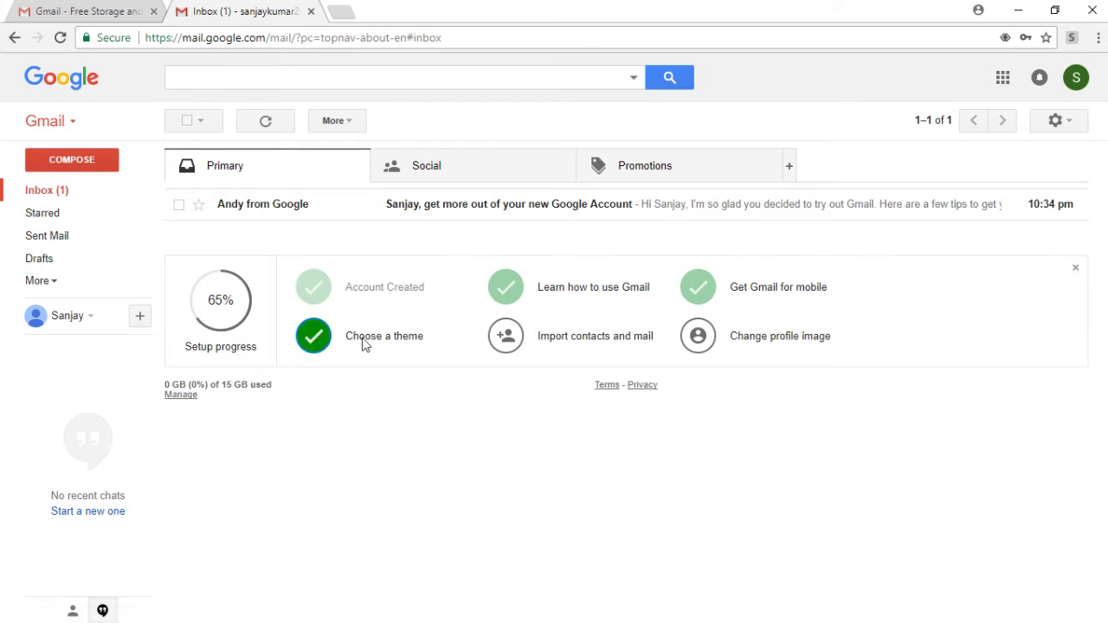
left_click(506, 343)
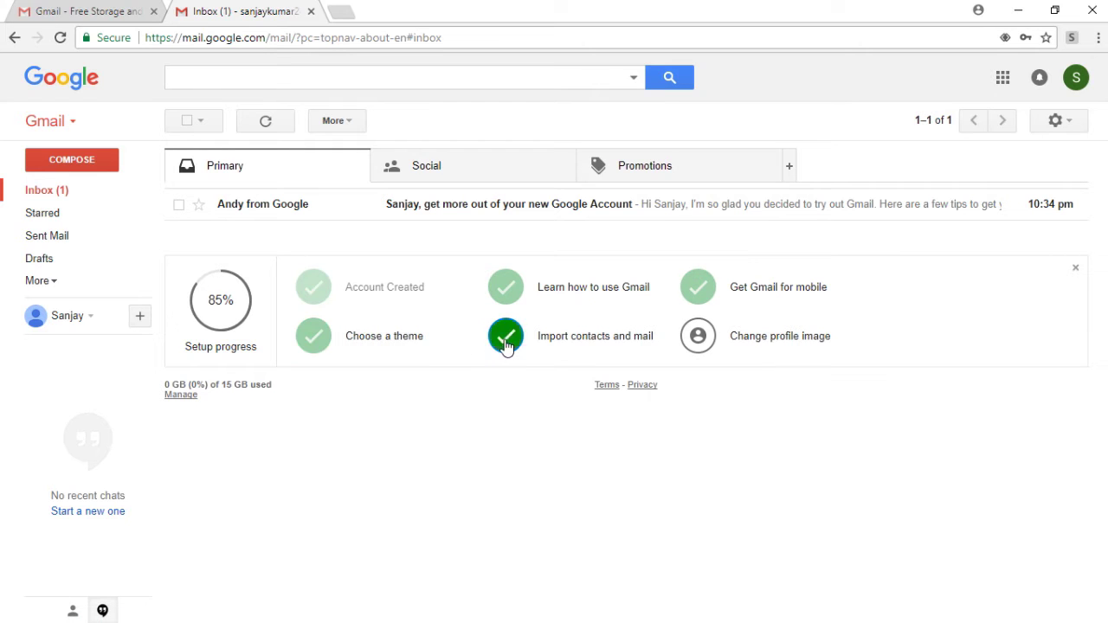
left_click(708, 343)
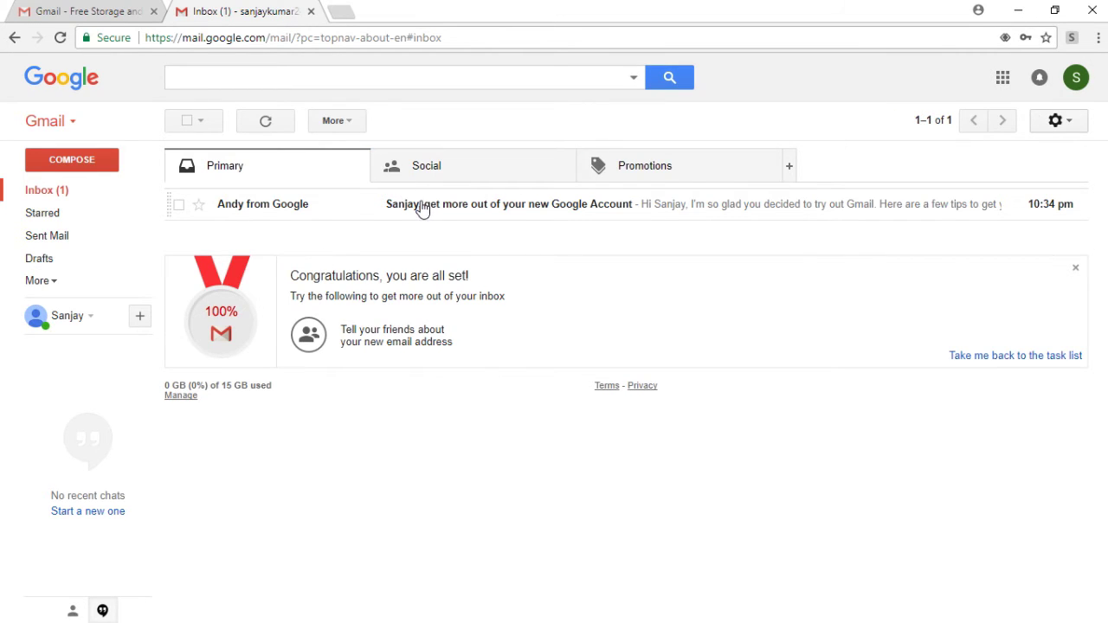
left_click(345, 11)
Go to youtube.com in the new tab and sign in with the new account
type("ya")
key("BackSpace")
type("outub")
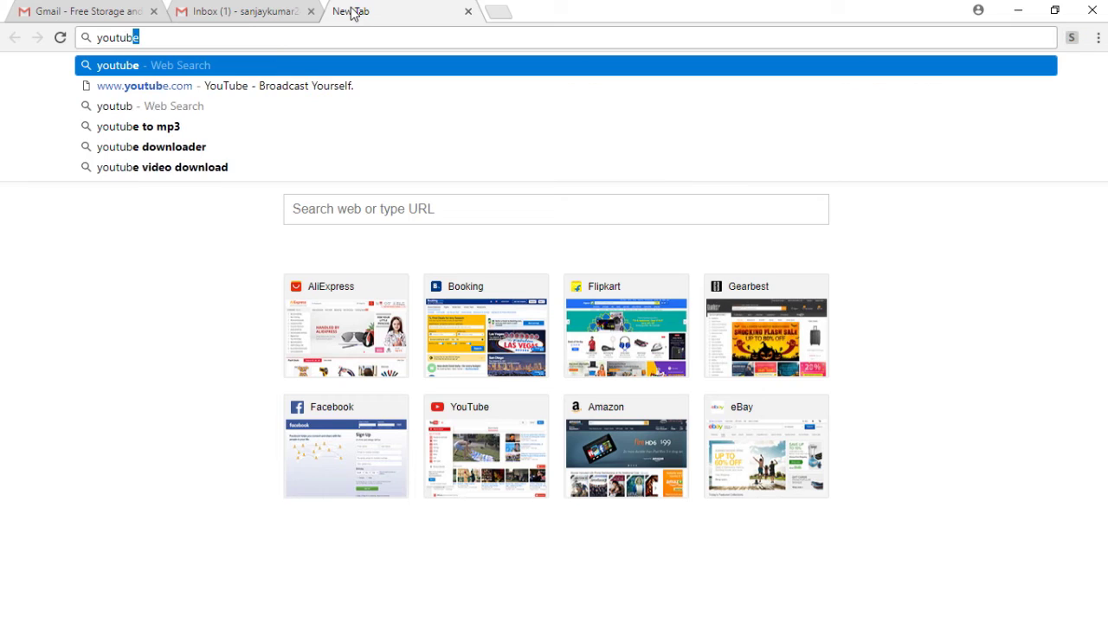
type("e.com")
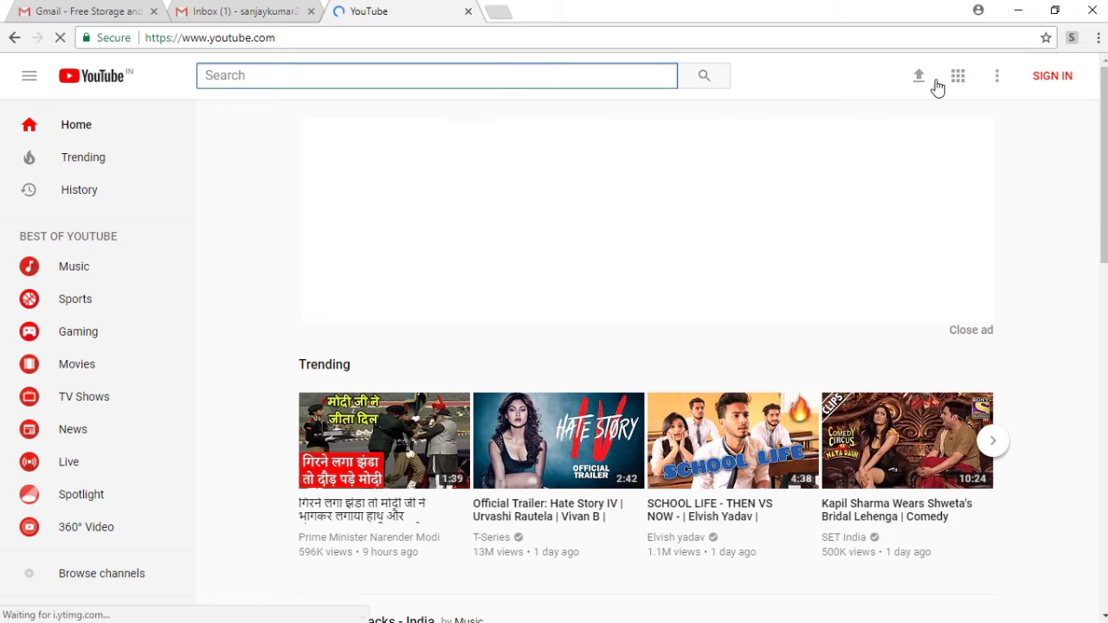
left_click(1052, 76)
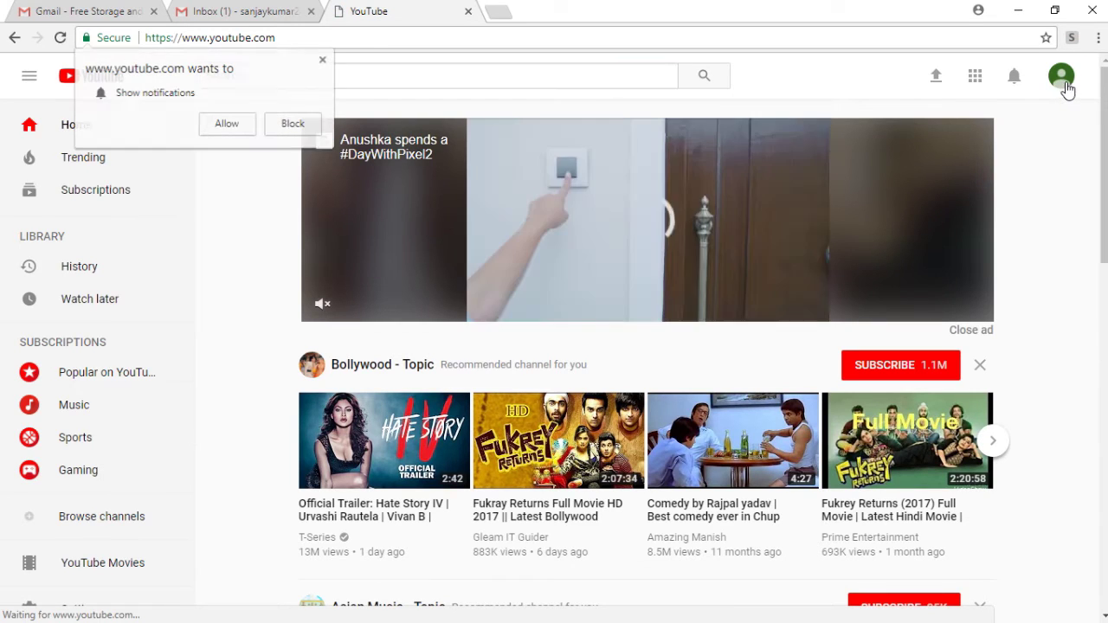
Dismiss the notifications prompt and choose Creator Studio from the account menu
left_click(1065, 84)
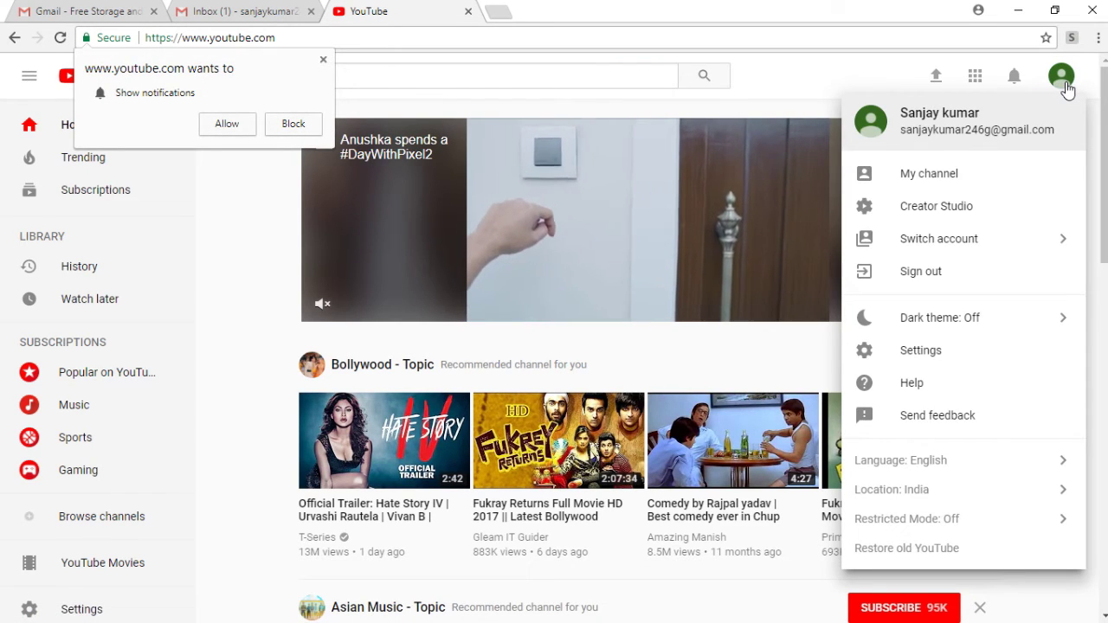
left_click(252, 123)
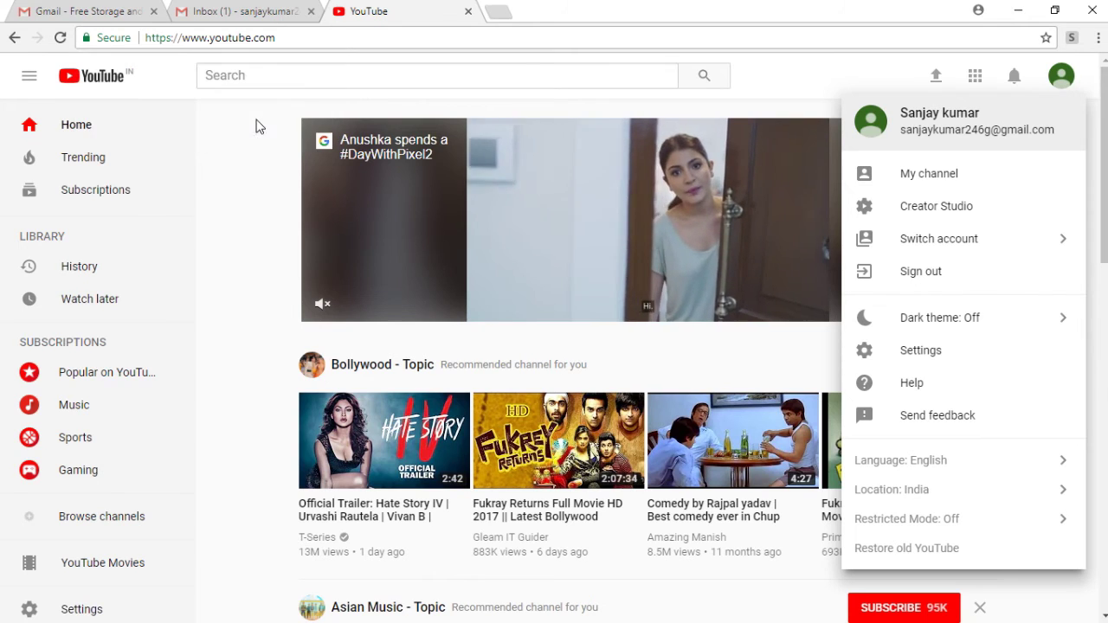
left_click(960, 207)
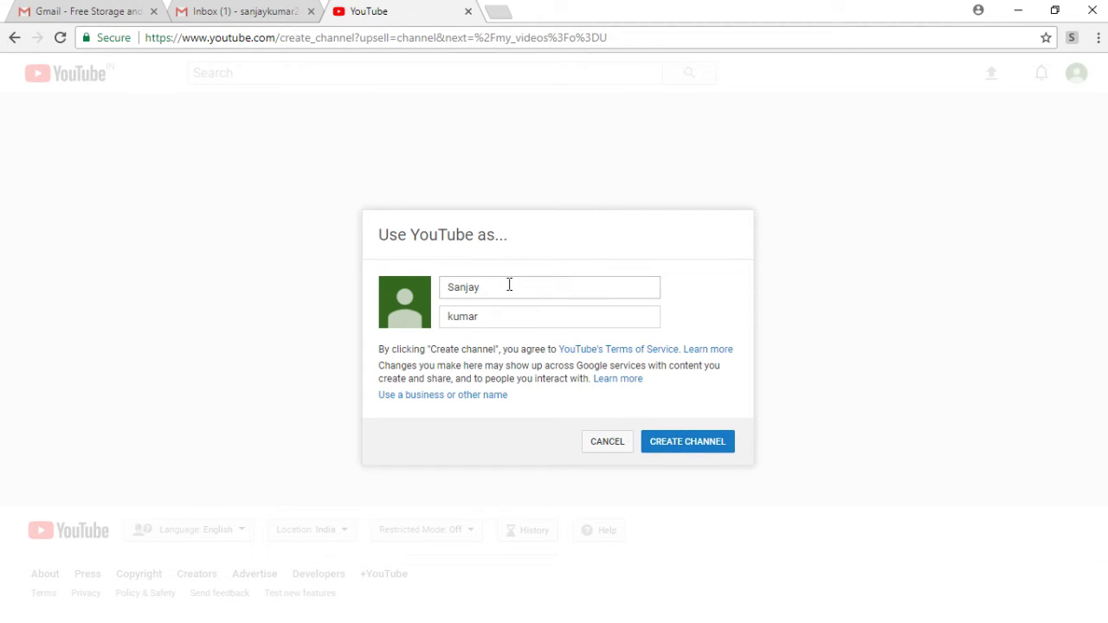
Choose a business or other name, enter the Brand Account name, and create the channel
left_click(481, 398)
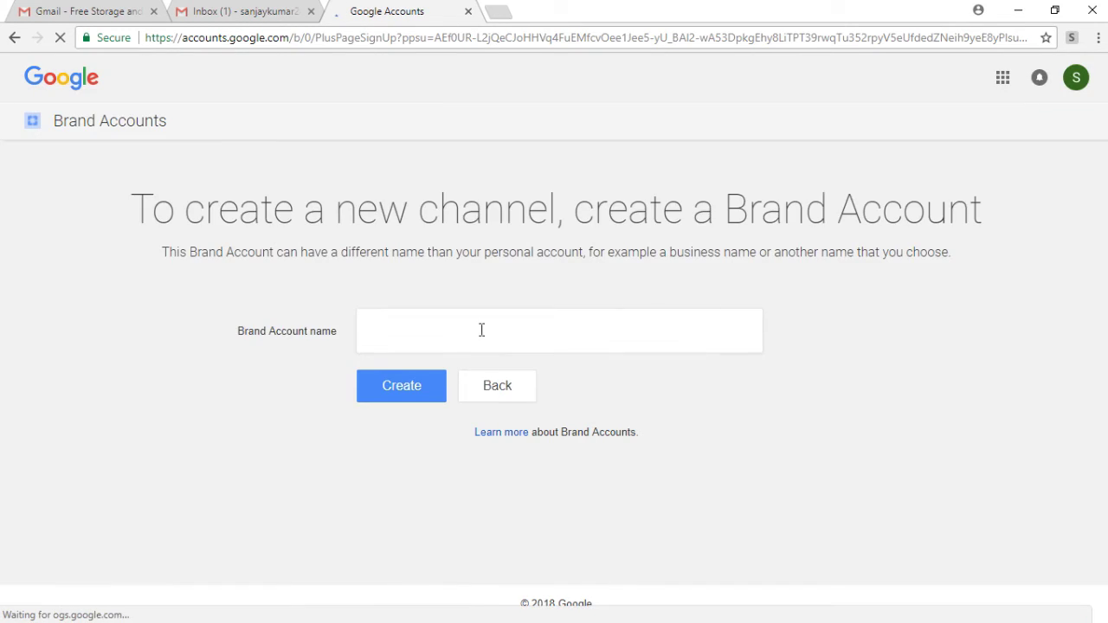
left_click(478, 331)
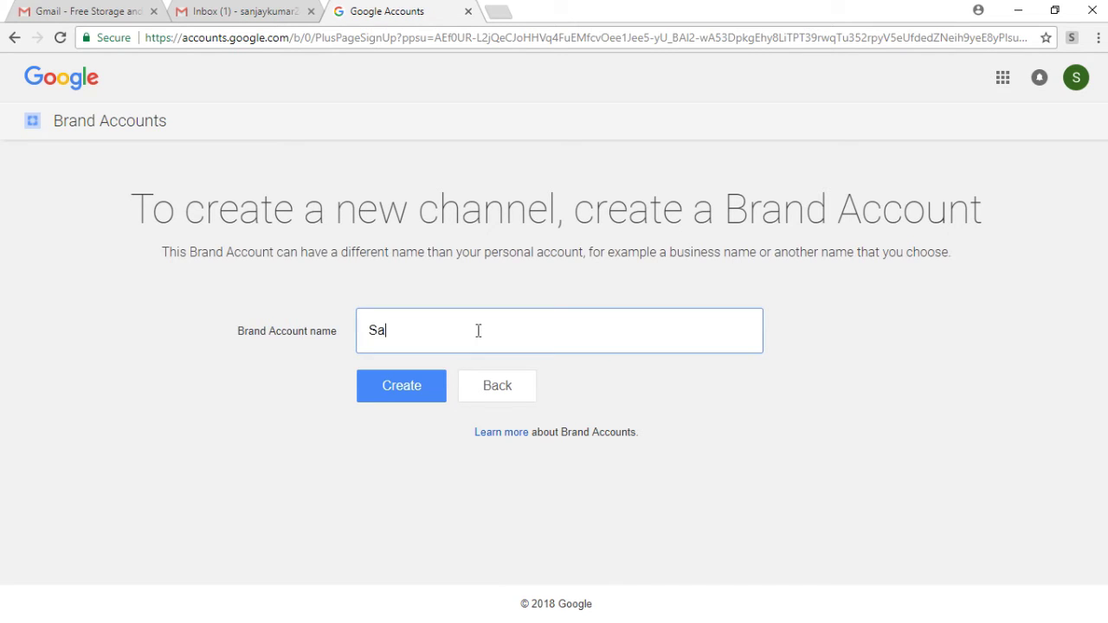
left_click(392, 390)
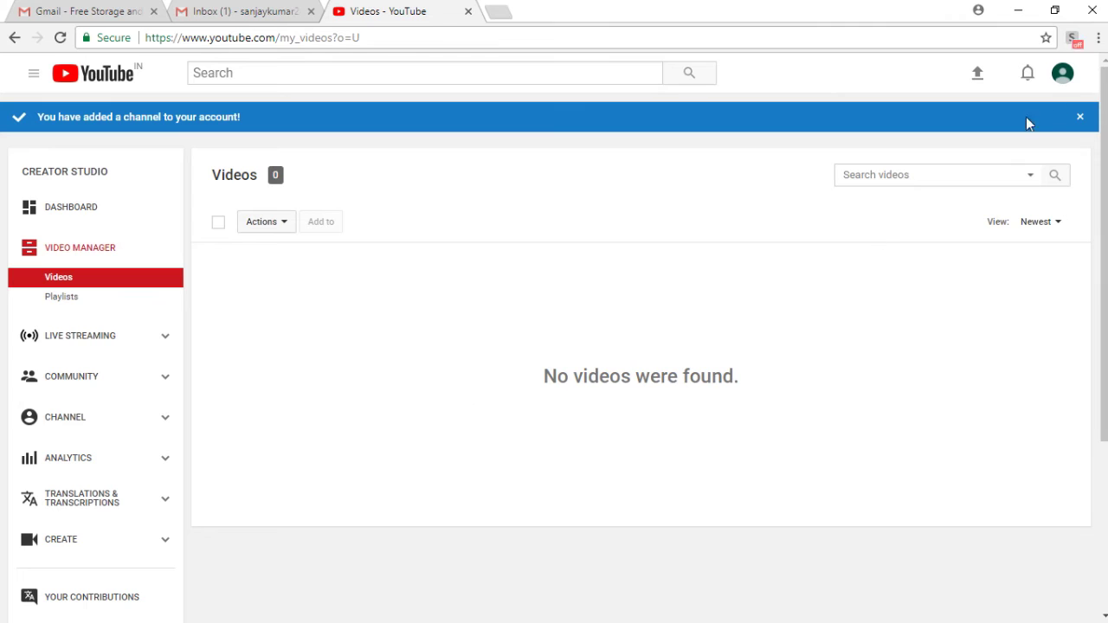
Open the upload page and review the Public privacy options, then open the Creator Studio dashboard
left_click(1065, 75)
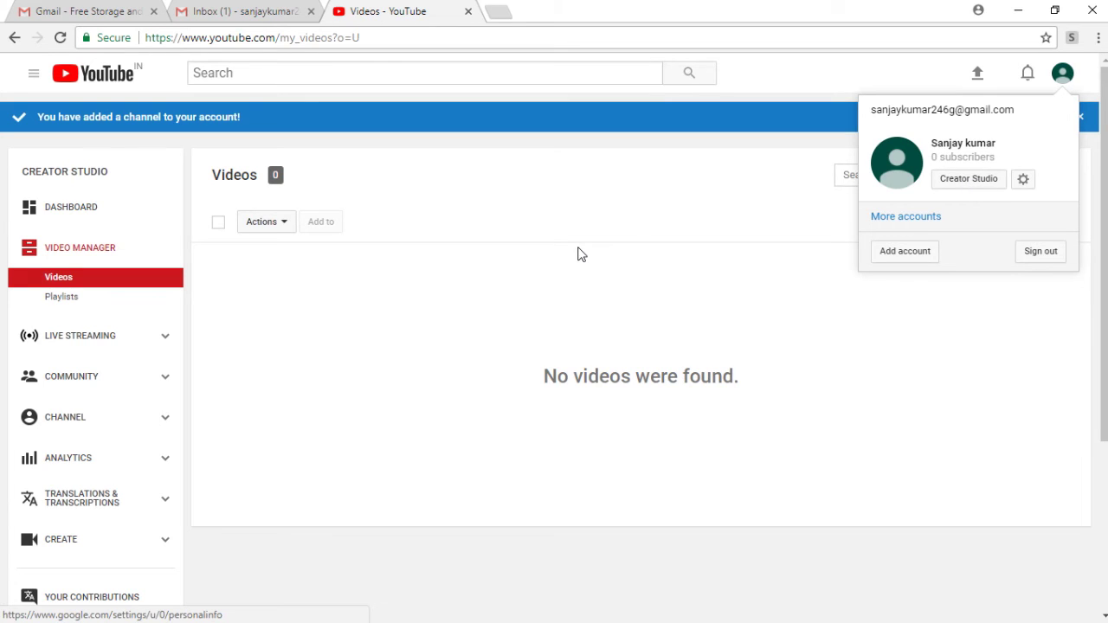
left_click(586, 222)
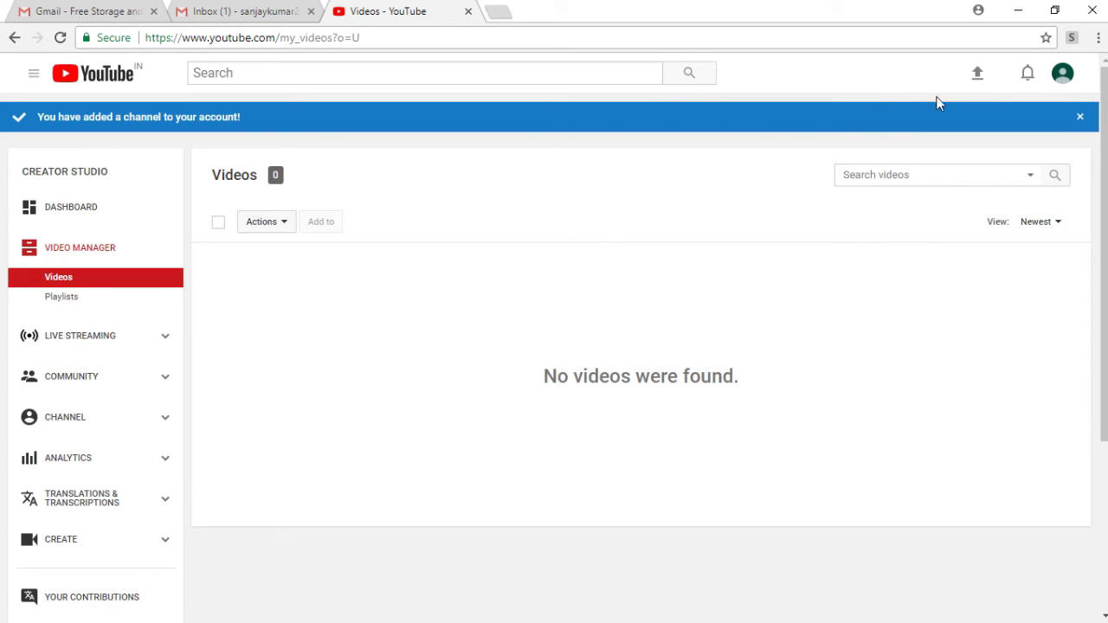
left_click(977, 74)
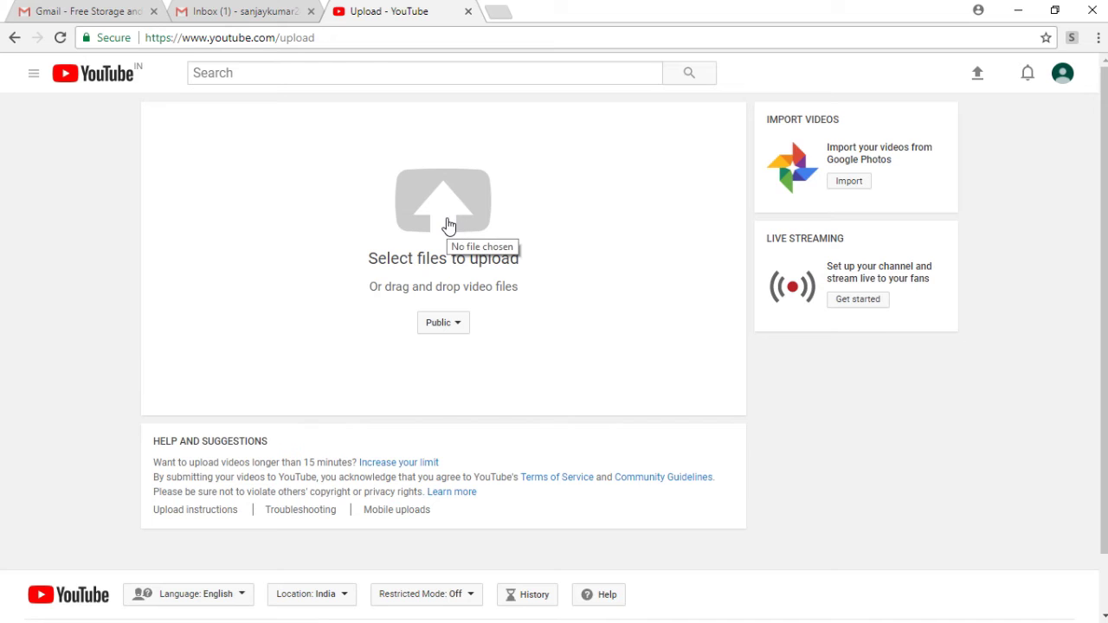
left_click(443, 322)
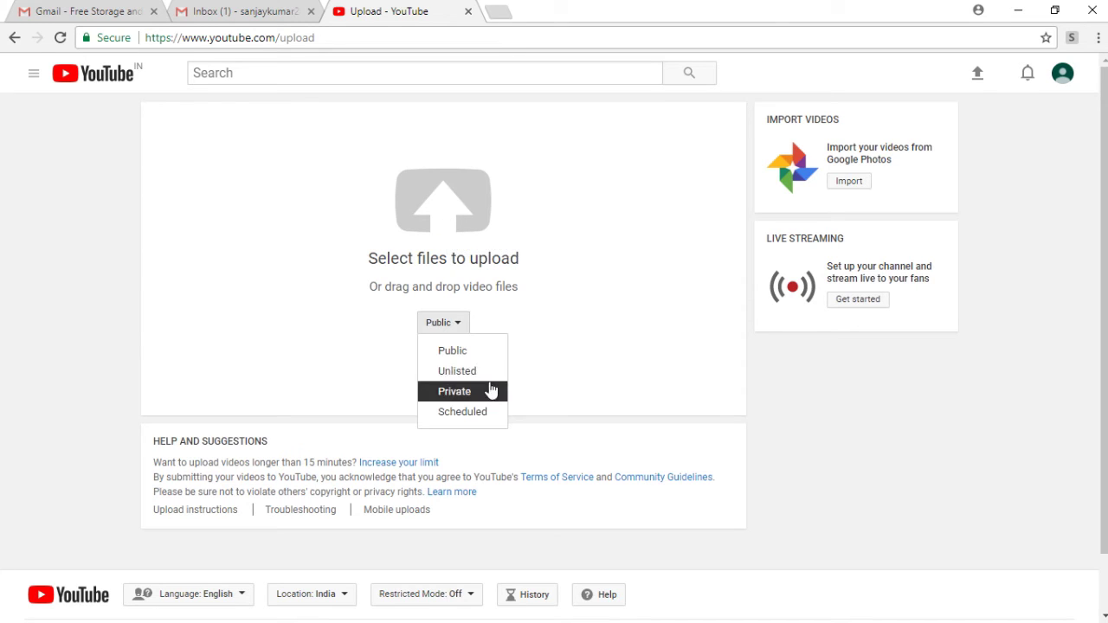
left_click(620, 339)
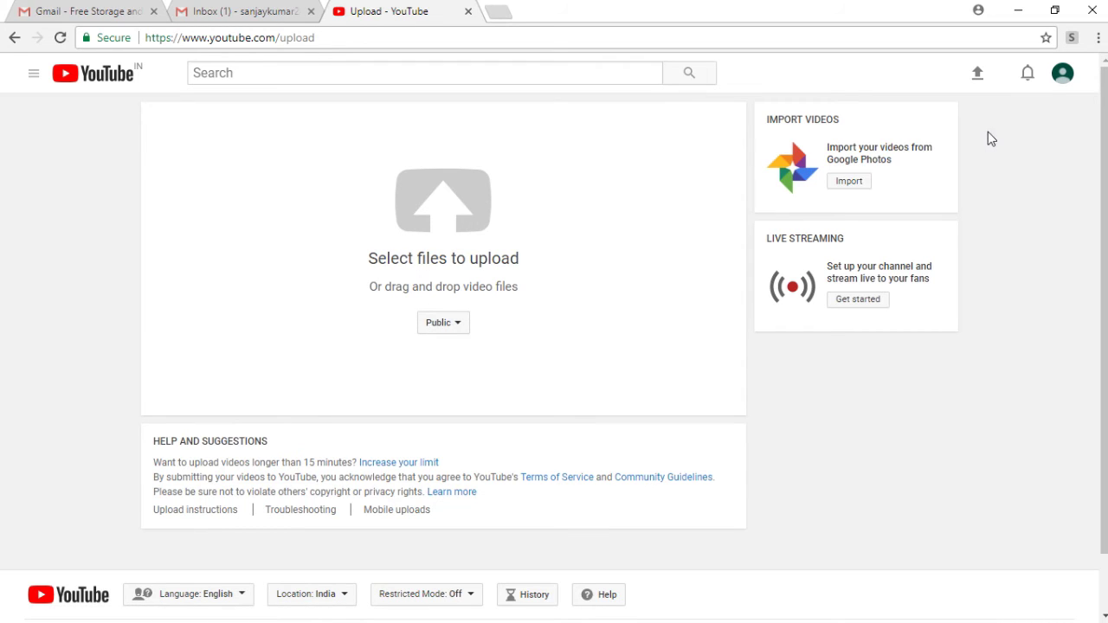
left_click(1068, 88)
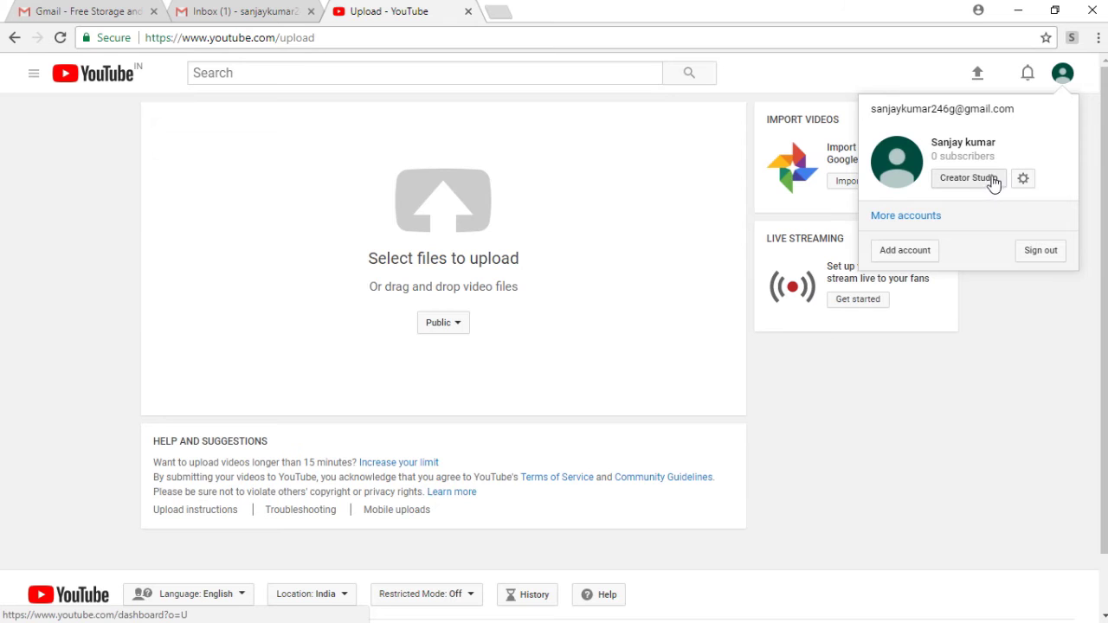
left_click(966, 182)
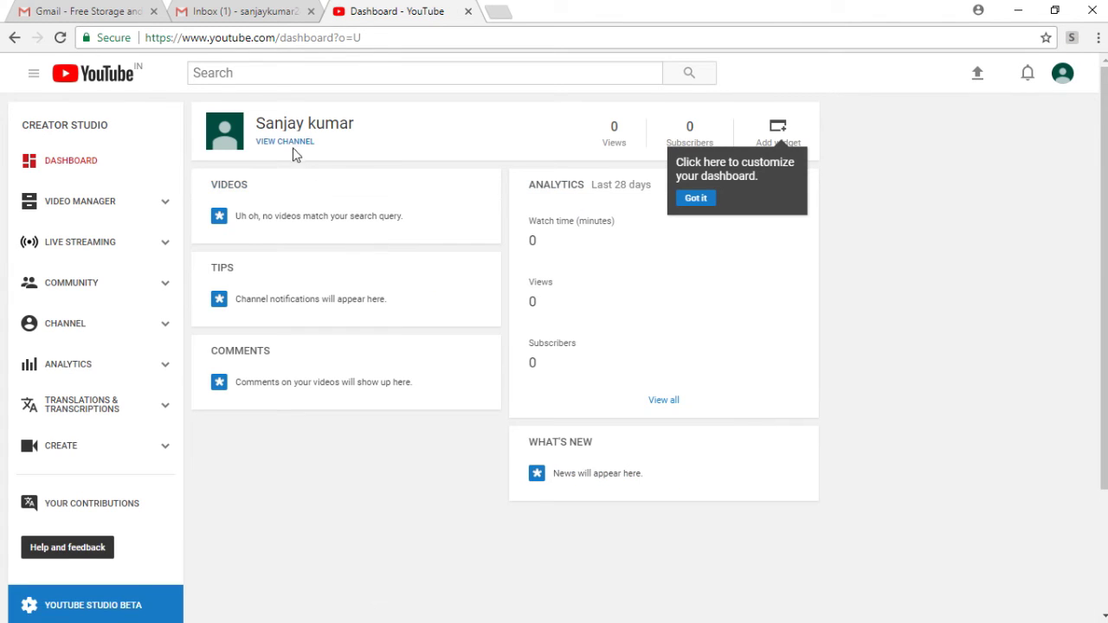
Open VIEW CHANNEL for the new channel, then go back to Creator Studio via the avatar menu
left_click(292, 147)
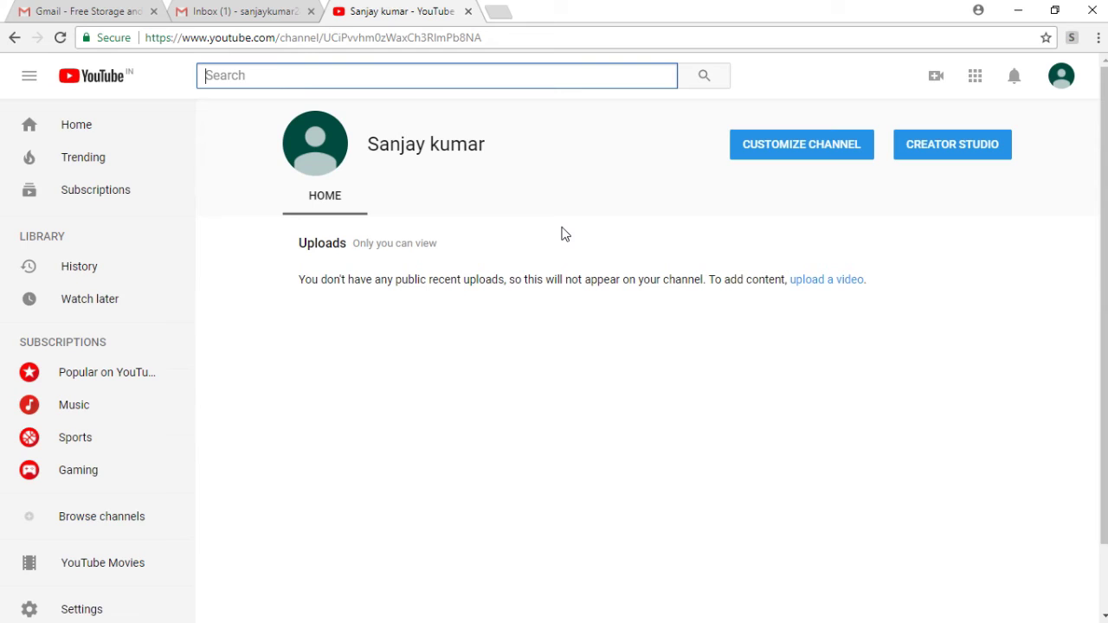
left_click(1062, 86)
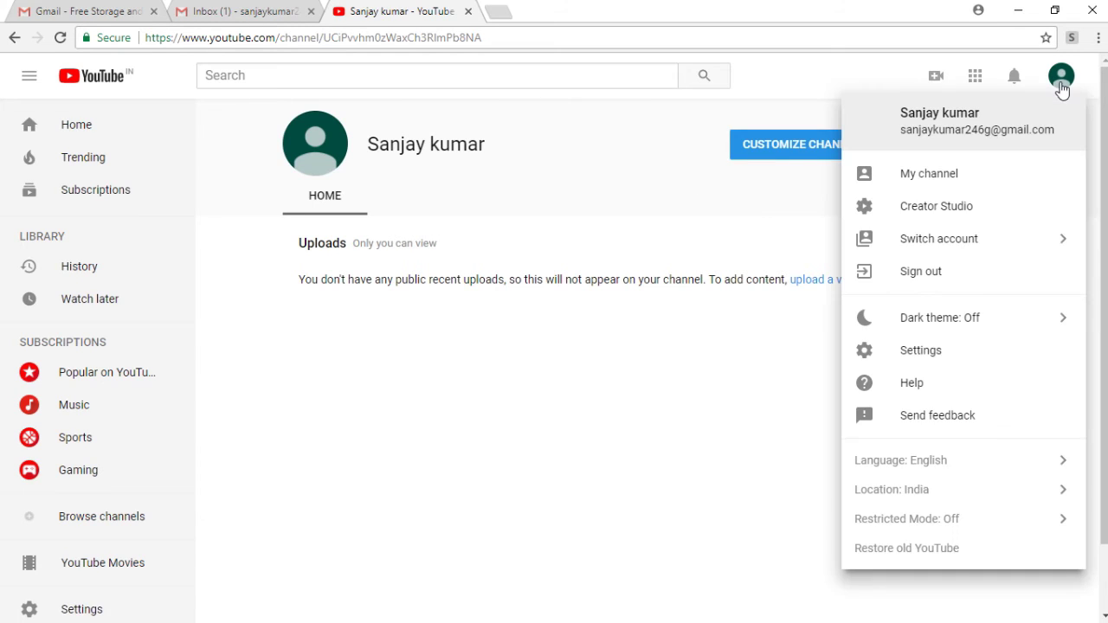
left_click(971, 208)
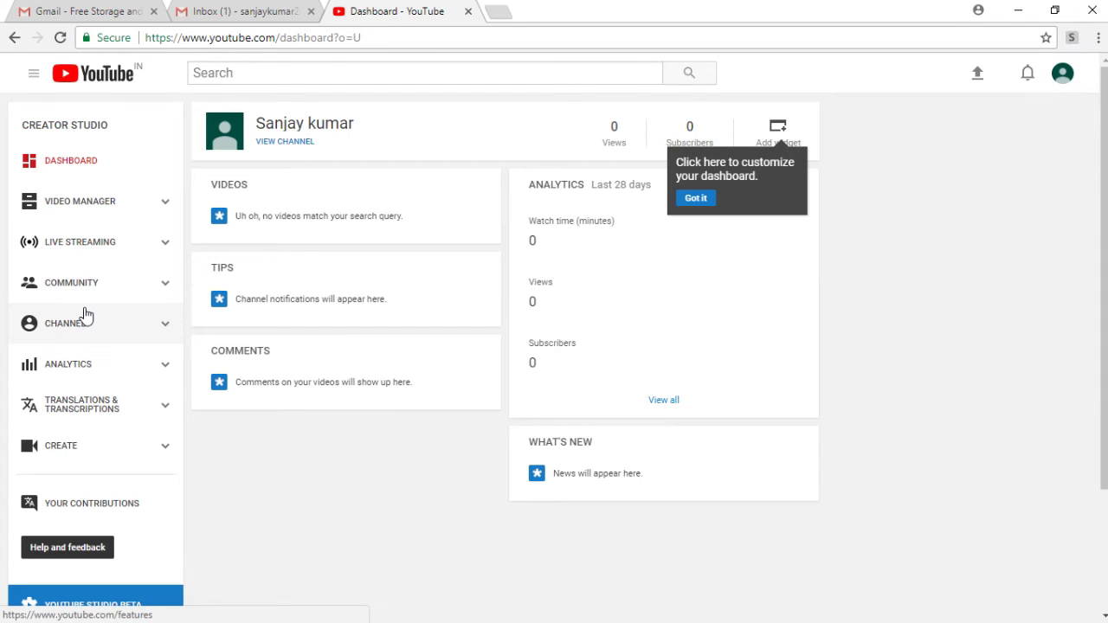
Go to the channel's status and features page and start phone verification
left_click(86, 316)
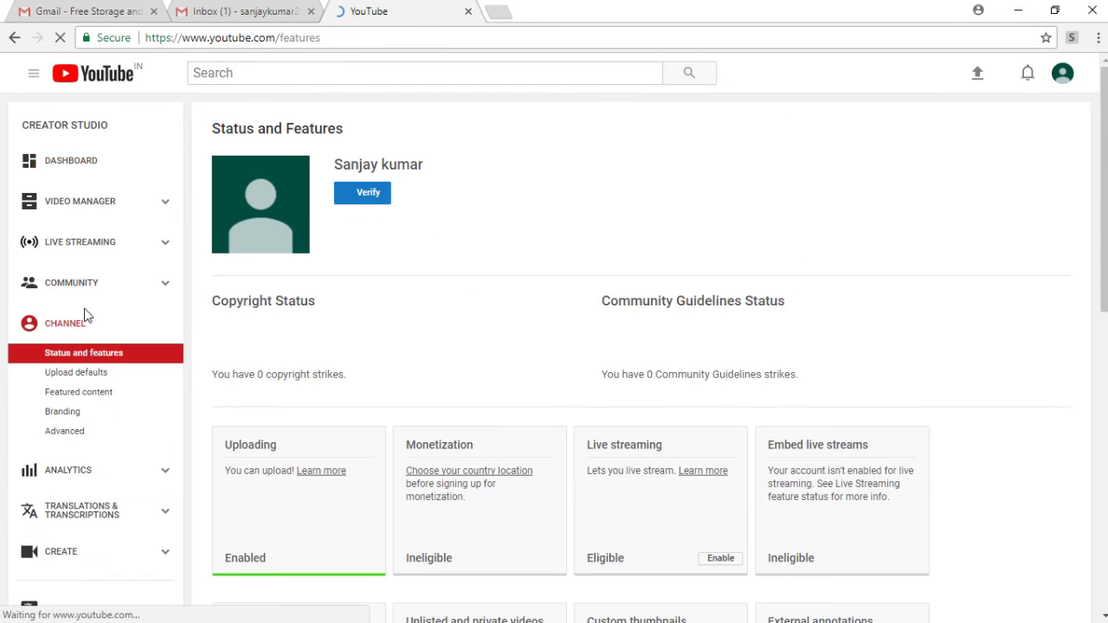
left_click(366, 197)
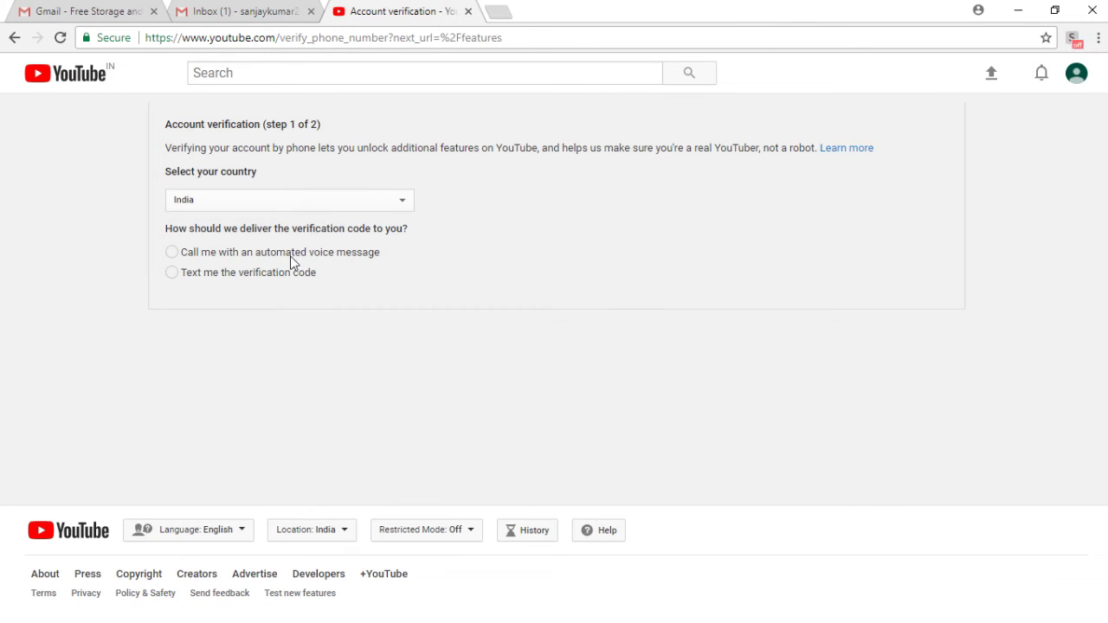
Keep India as the country and have the verification code sent by text message
left_click(252, 277)
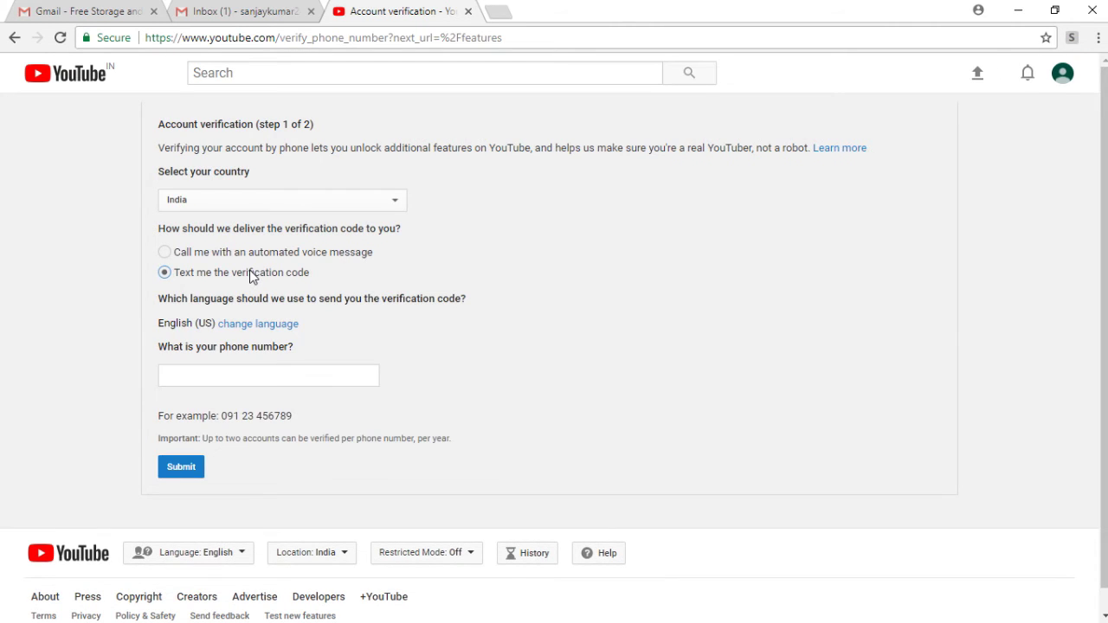
key("alt+Left")
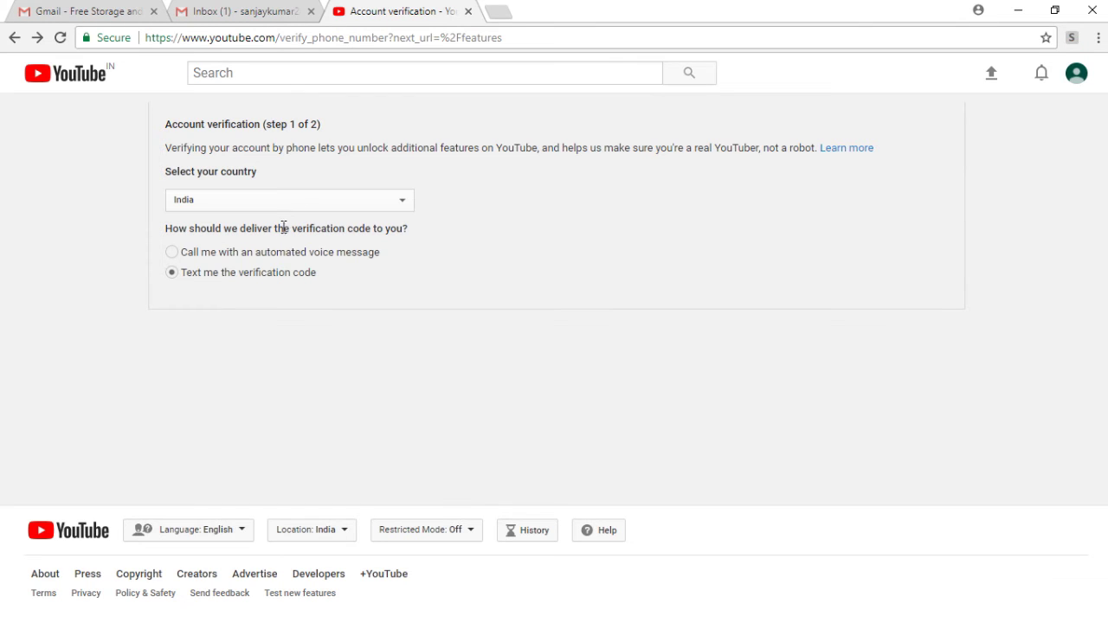
left_click(303, 207)
left_click(302, 207)
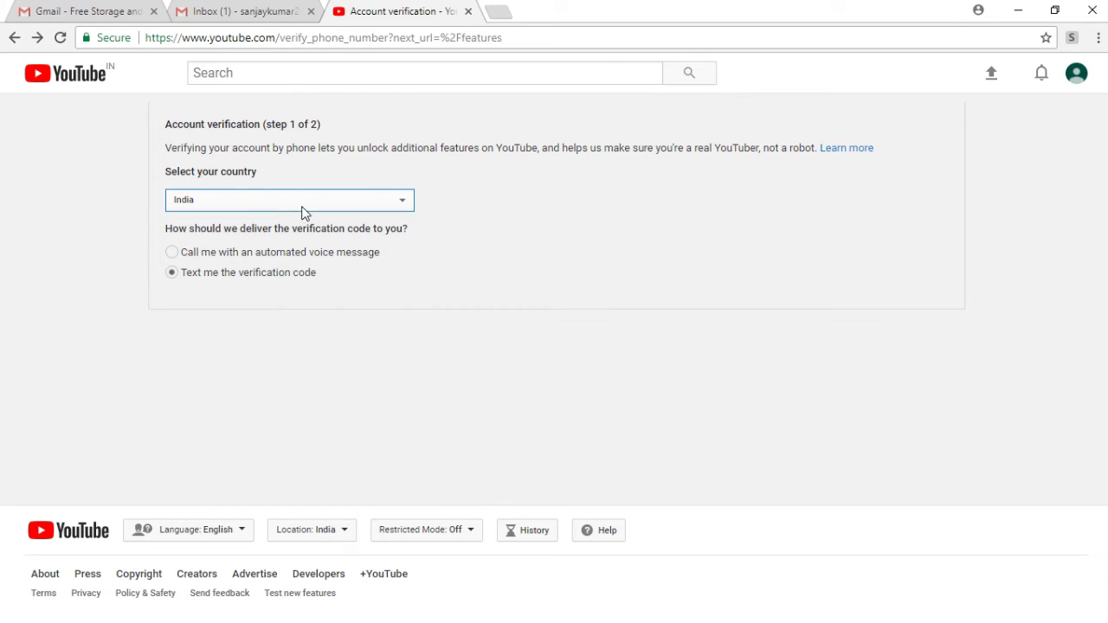
left_click(266, 275)
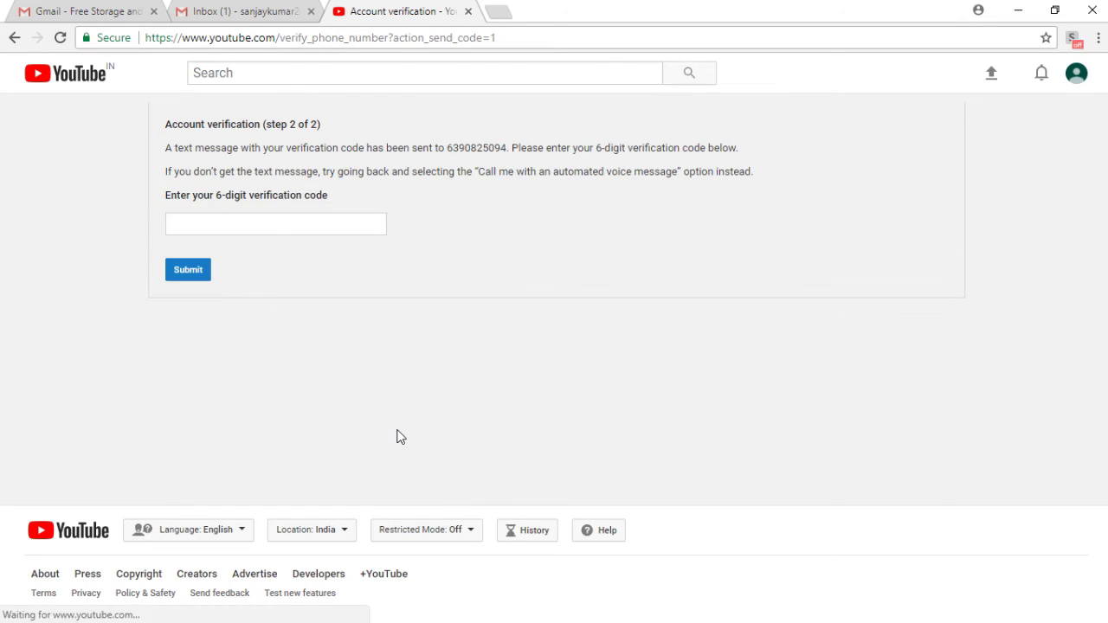
Enter the texted 6-digit verification code, submit it, and continue past the Verified confirmation
left_click(312, 229)
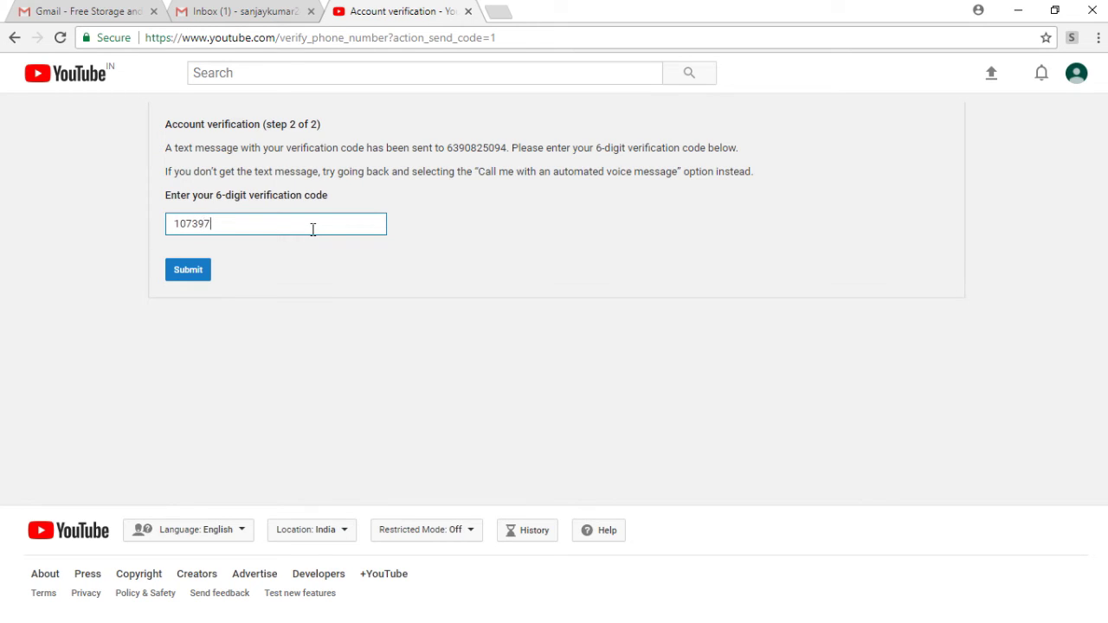
left_click(203, 272)
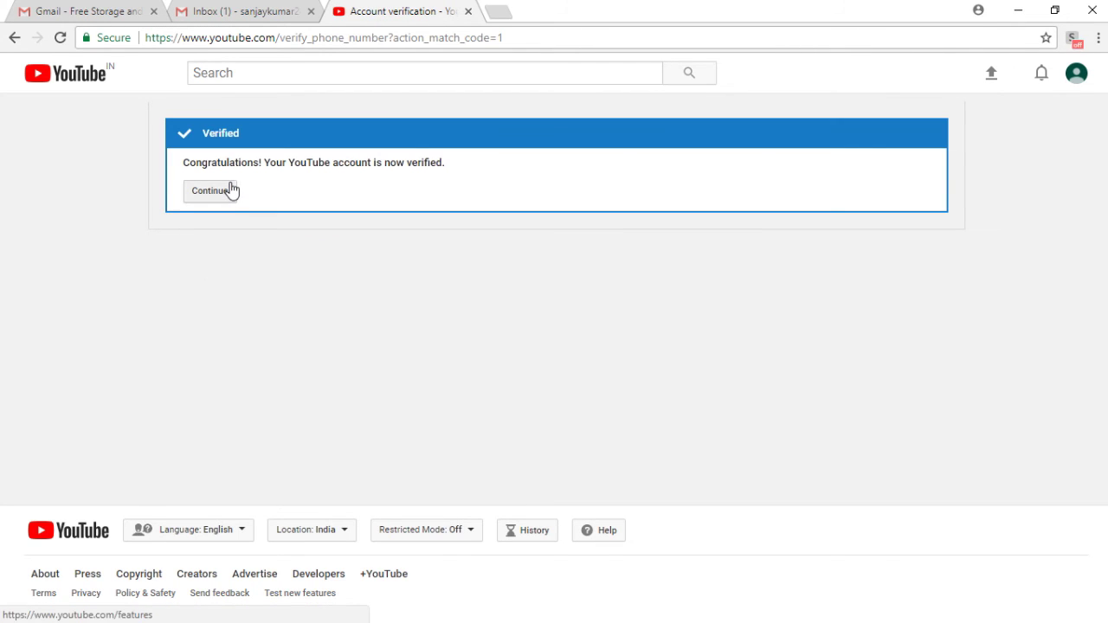
left_click(230, 190)
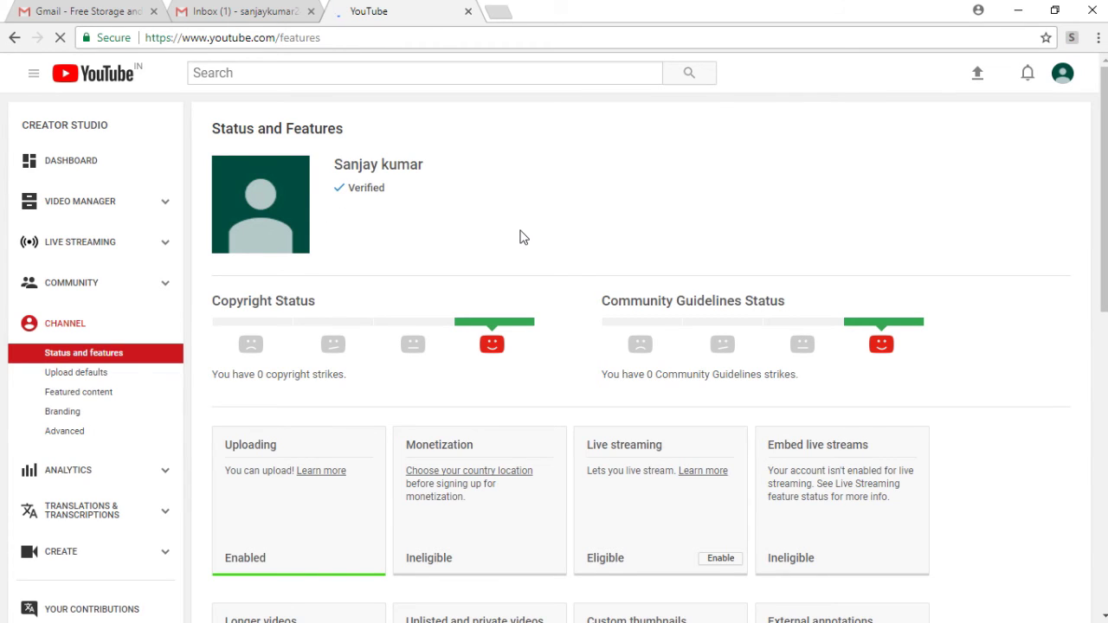
scroll(519, 237, "down", 2)
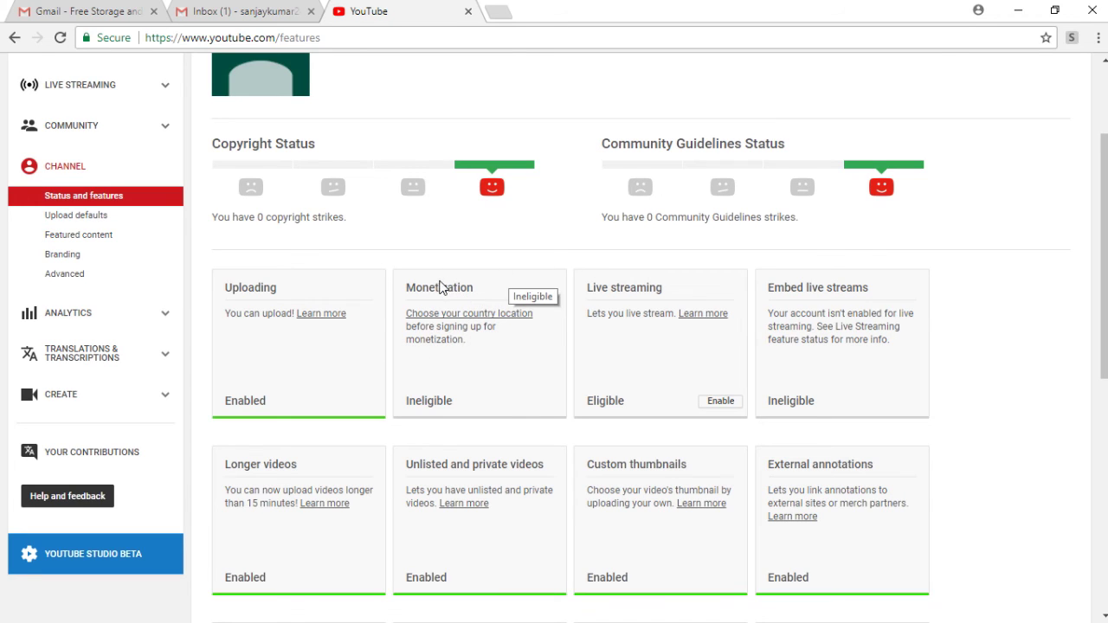
left_click(487, 319)
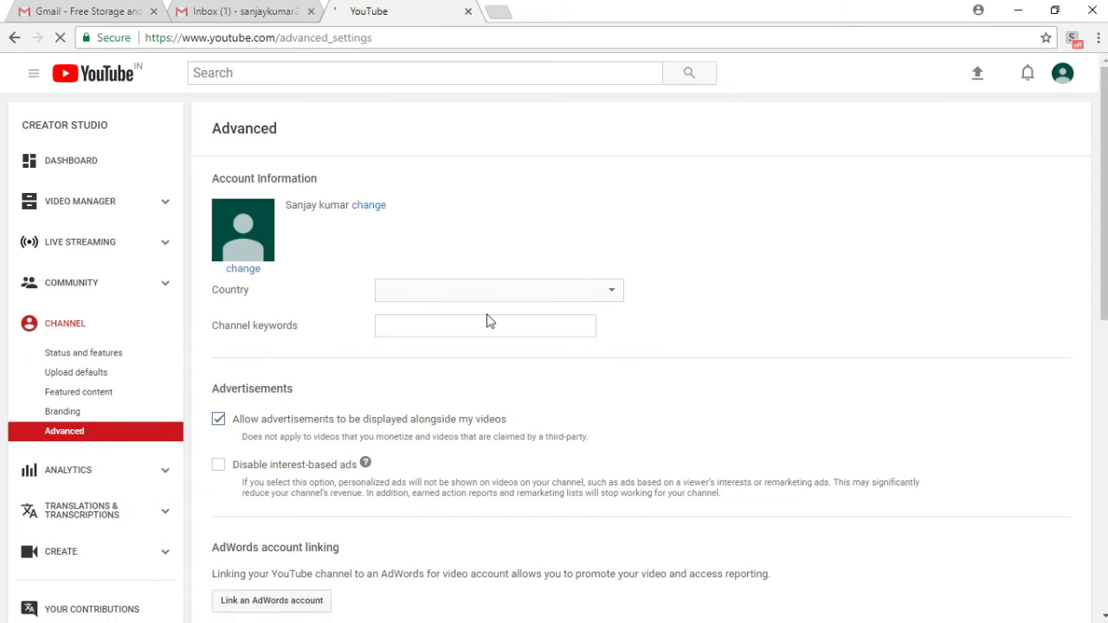
Set the channel's country to India in Advanced settings
left_click(499, 294)
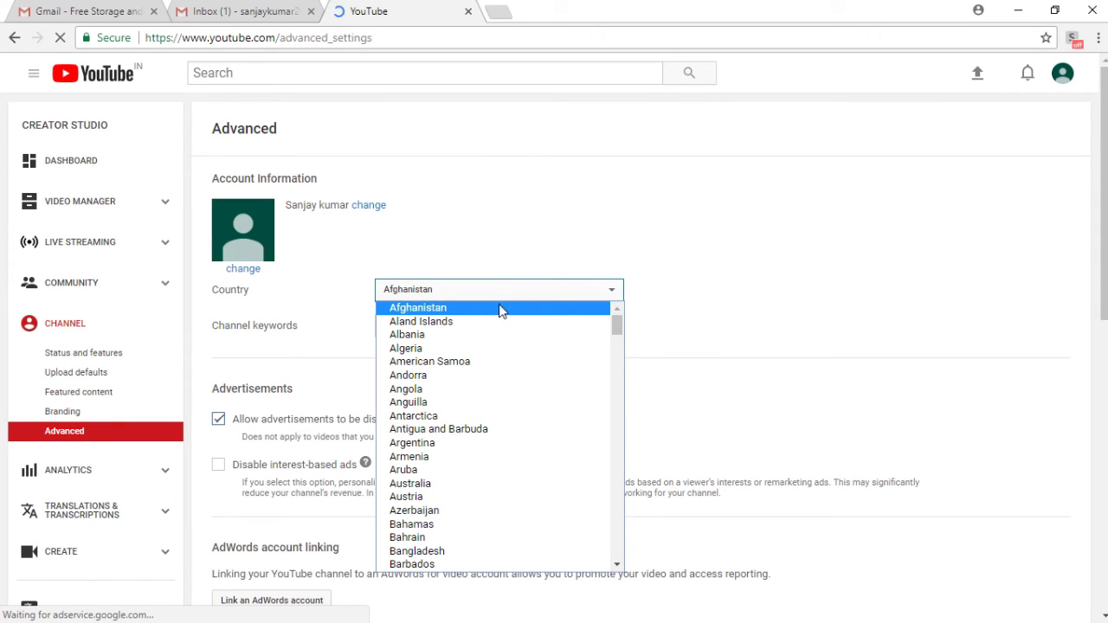
key("i")
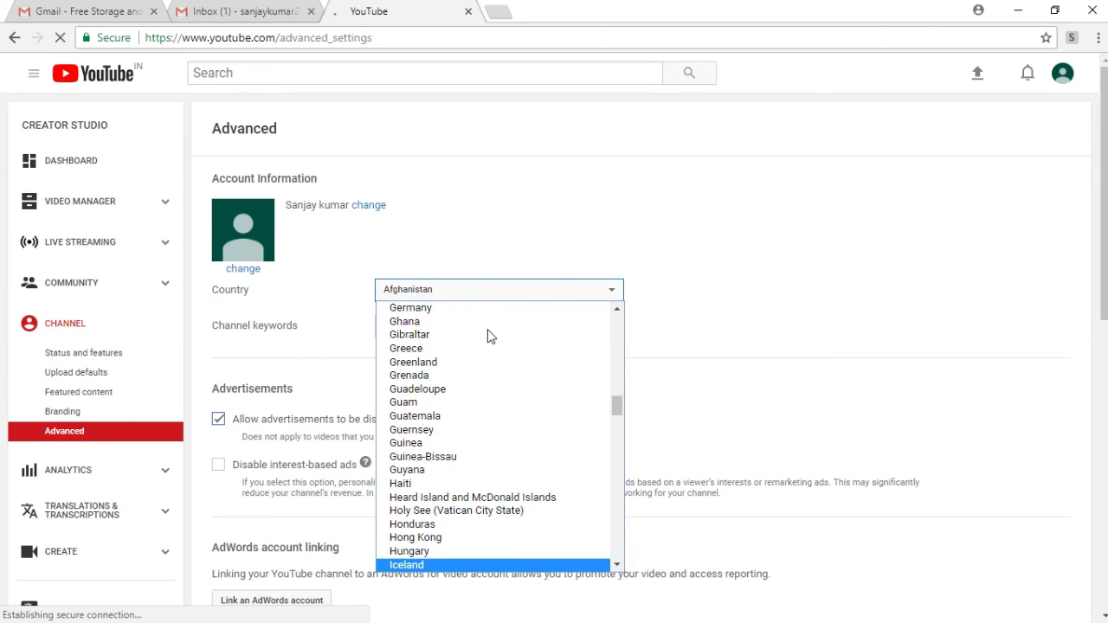
key("n")
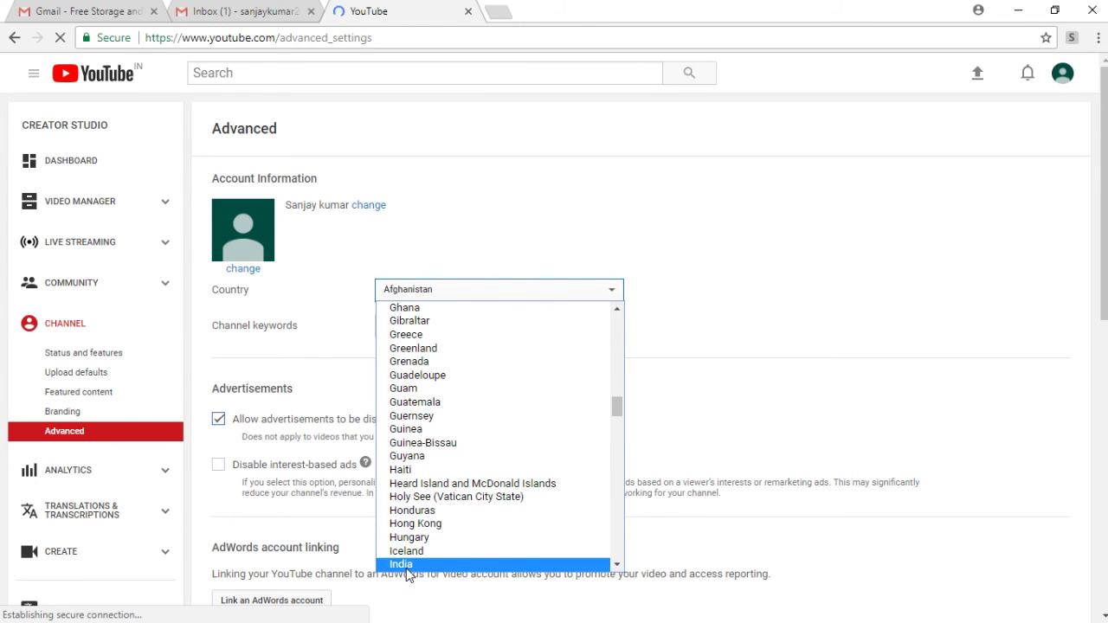
left_click(407, 567)
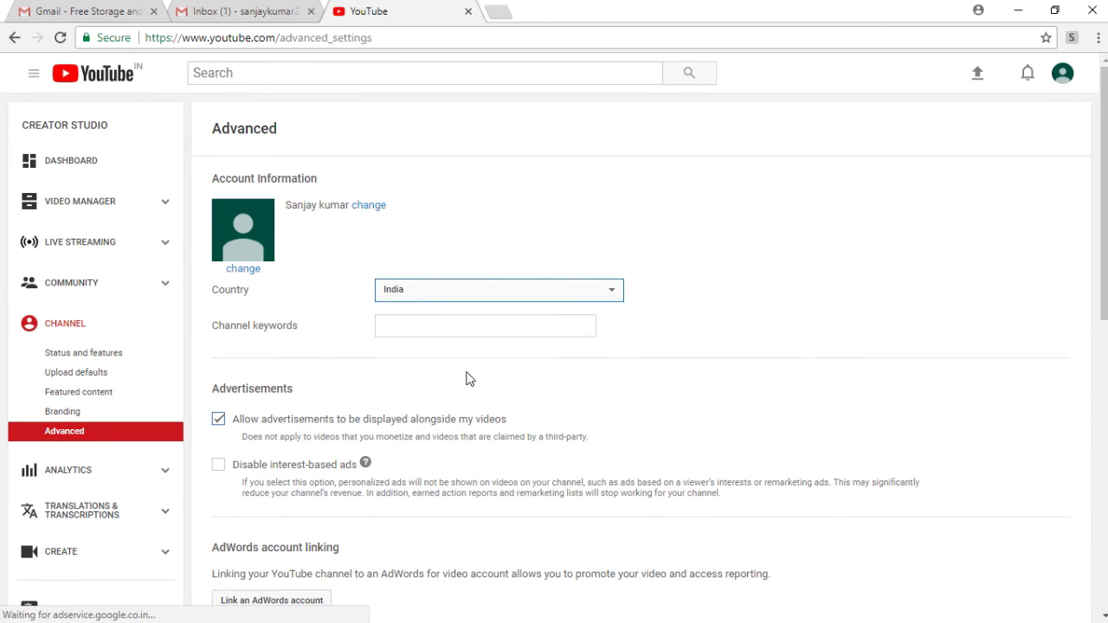
Enter the owner's name as channel keywords, save the settings, and return to Status and Features
left_click(462, 328)
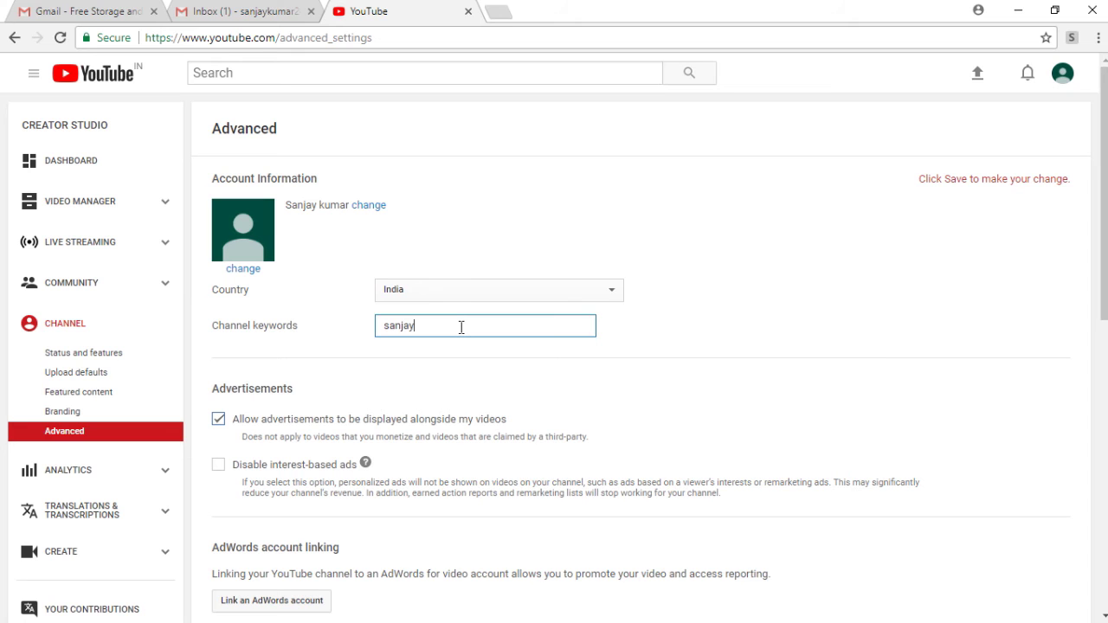
scroll(461, 327, "down", 3)
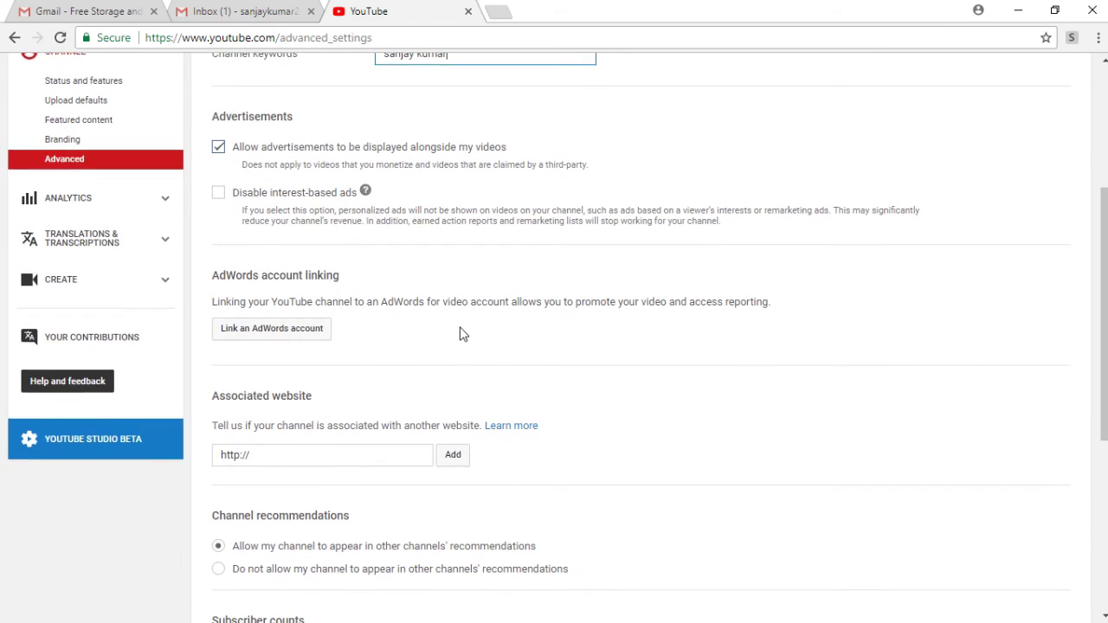
scroll(460, 331, "down", 4)
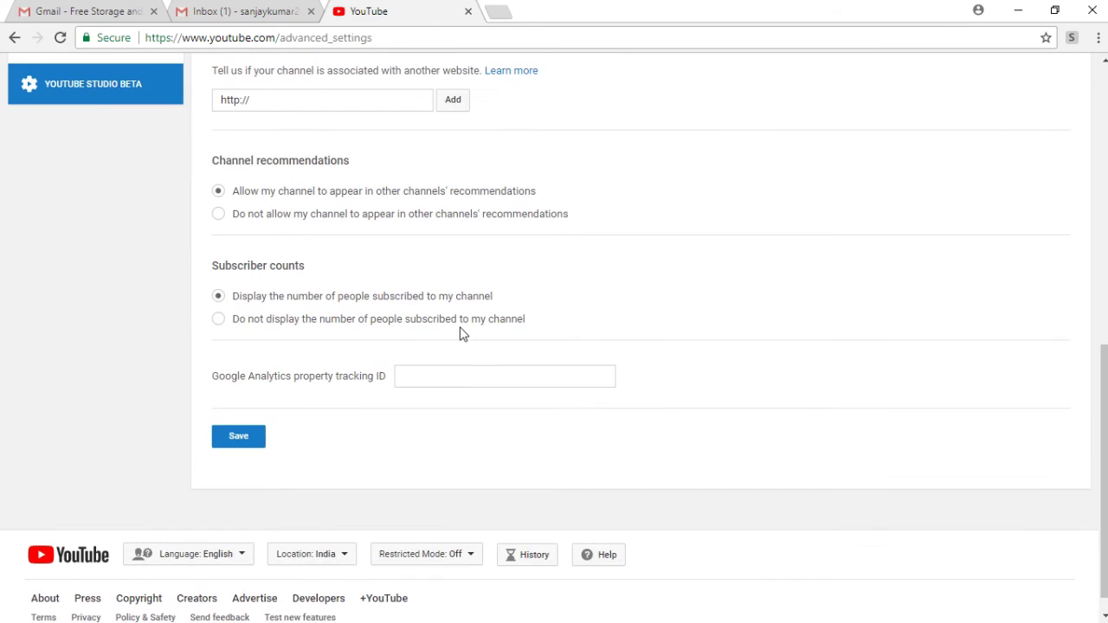
left_click(237, 442)
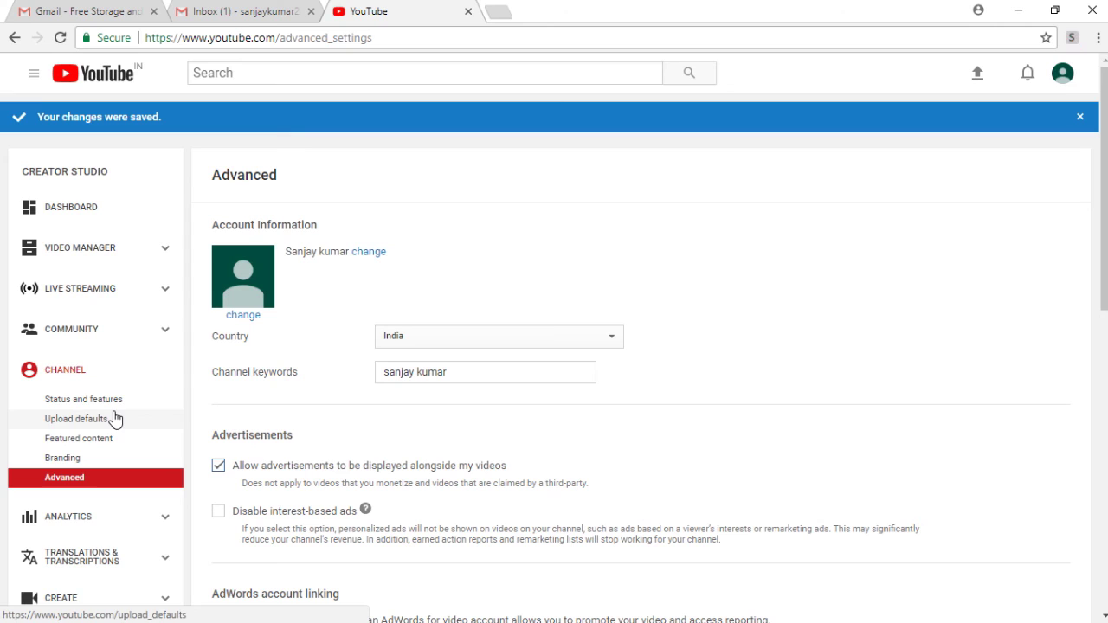
left_click(84, 374)
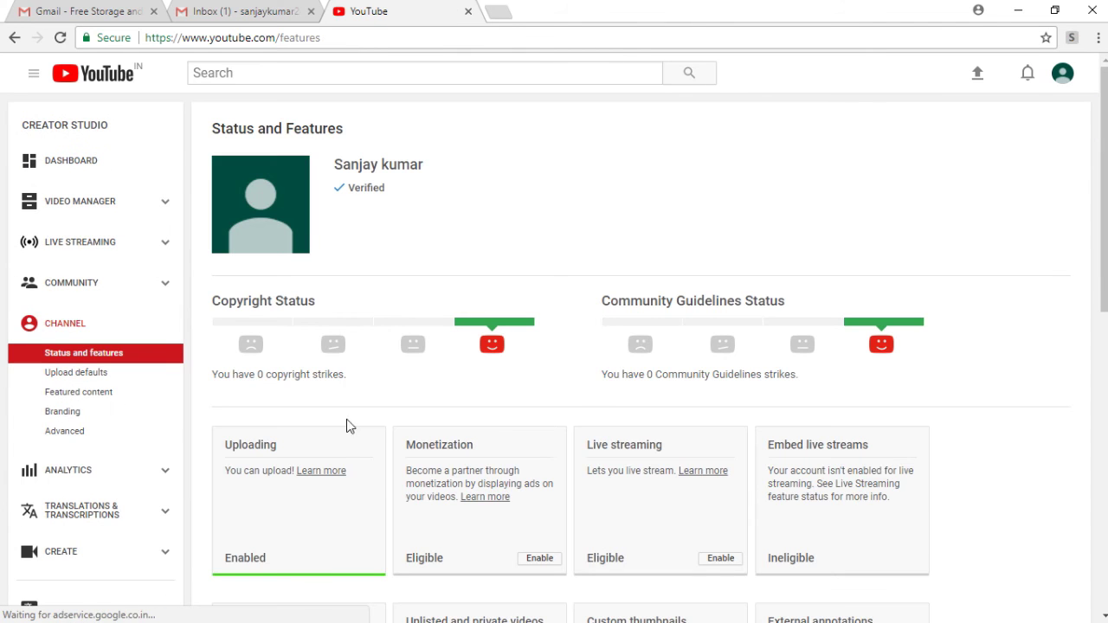
Try enabling Monetization, see it's unavailable in this country, and go back to Status and Features
scroll(355, 425, "down", 1)
left_click(541, 496)
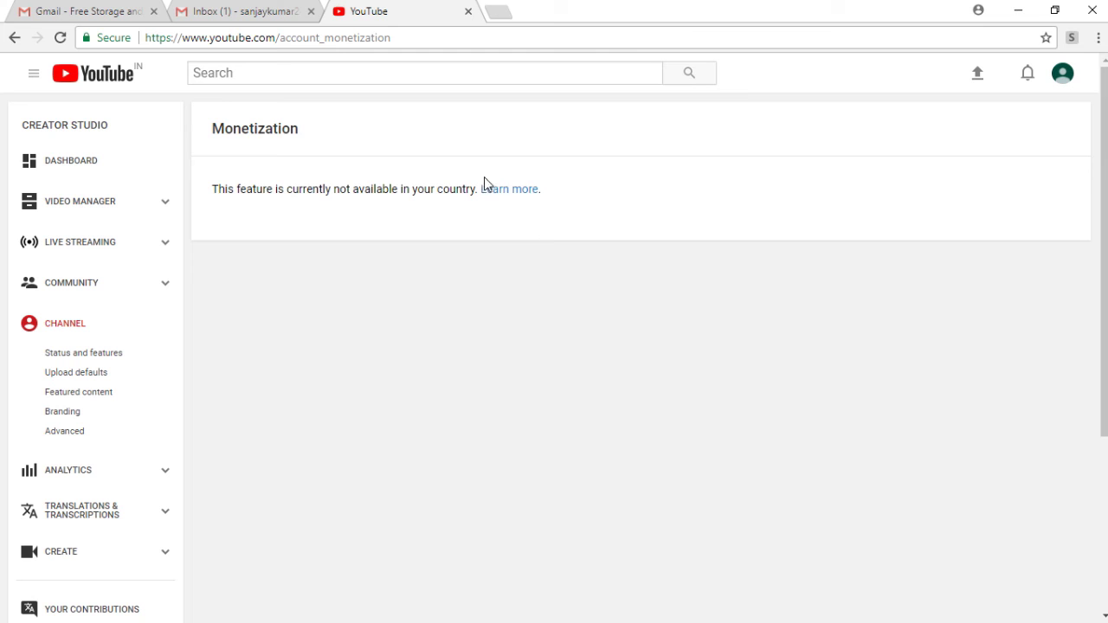
left_click(14, 37)
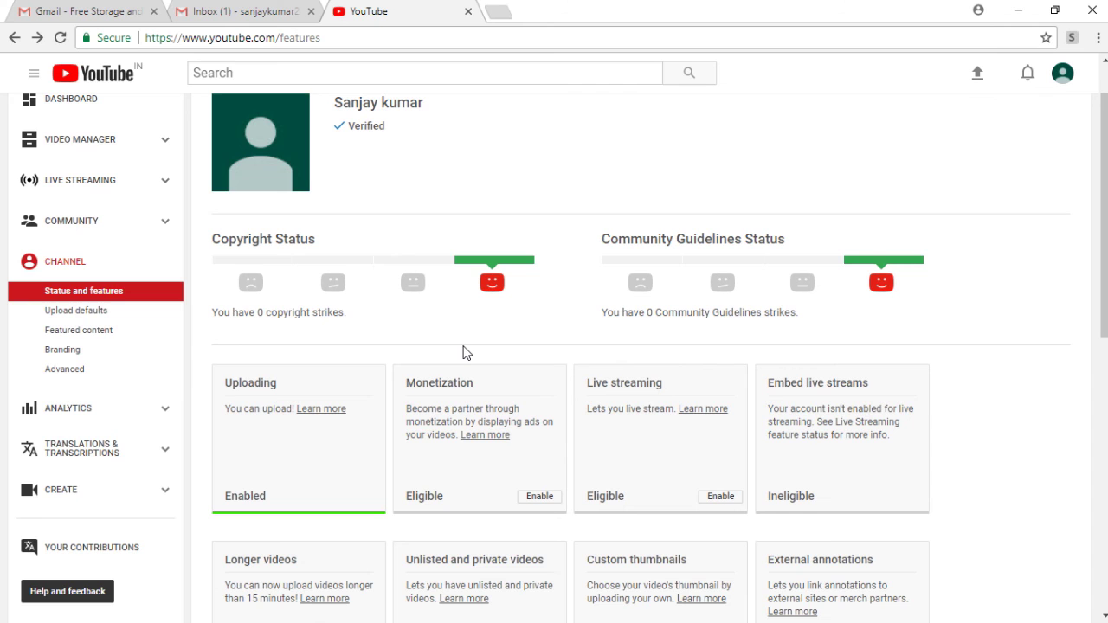
Review the Partner Program help article's 4,000 watch hours requirement and FAQ, then return to Monetization
left_click(485, 435)
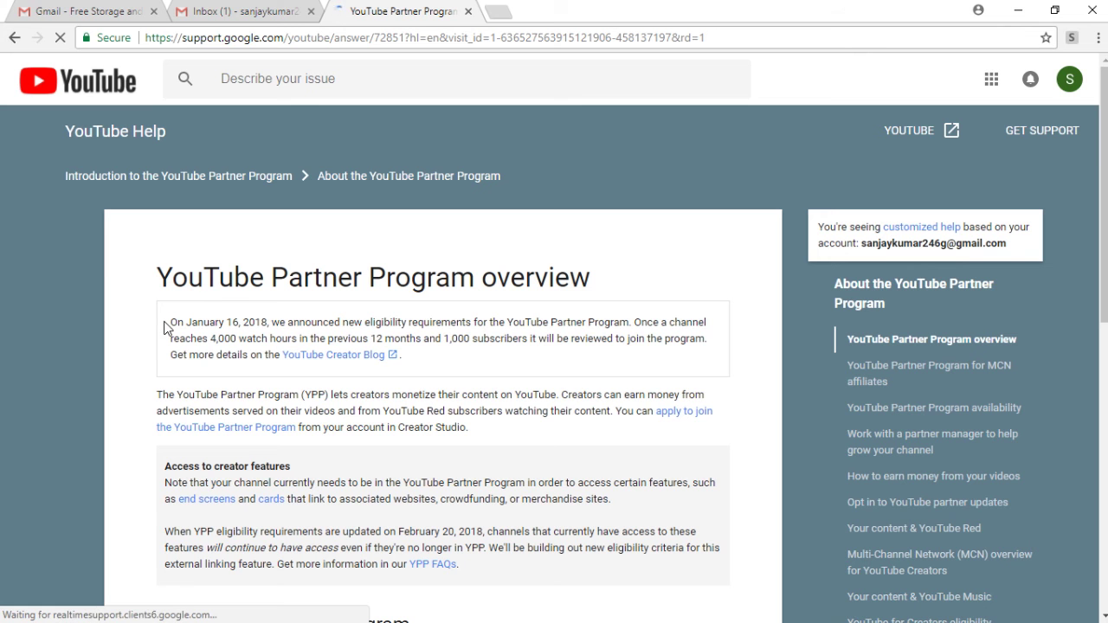
left_click_drag(170, 326, 700, 326)
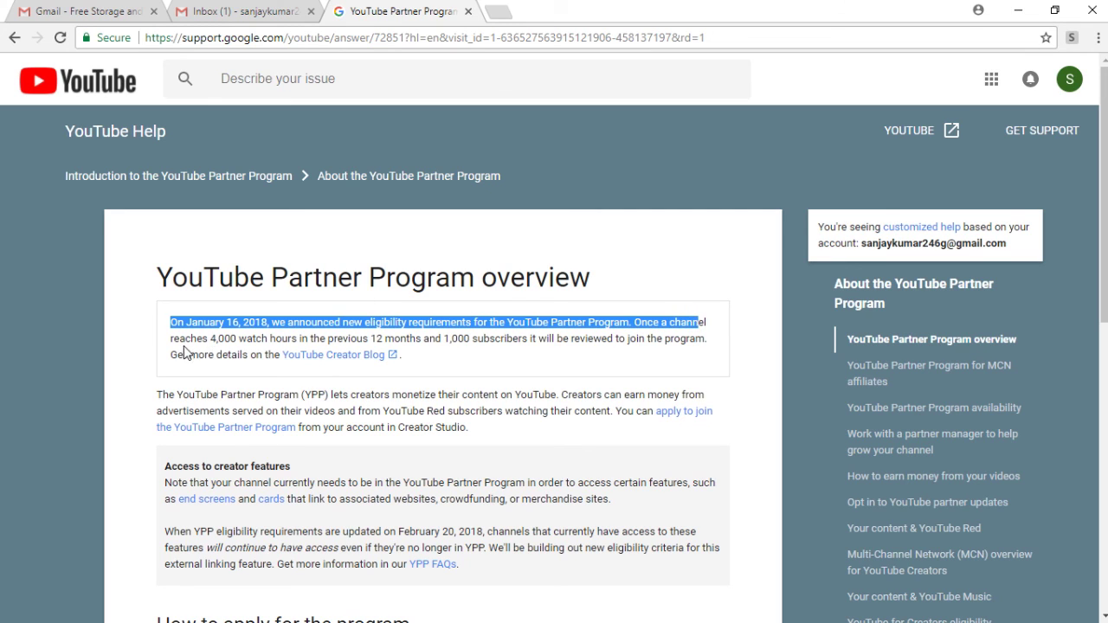
left_click_drag(184, 338, 419, 338)
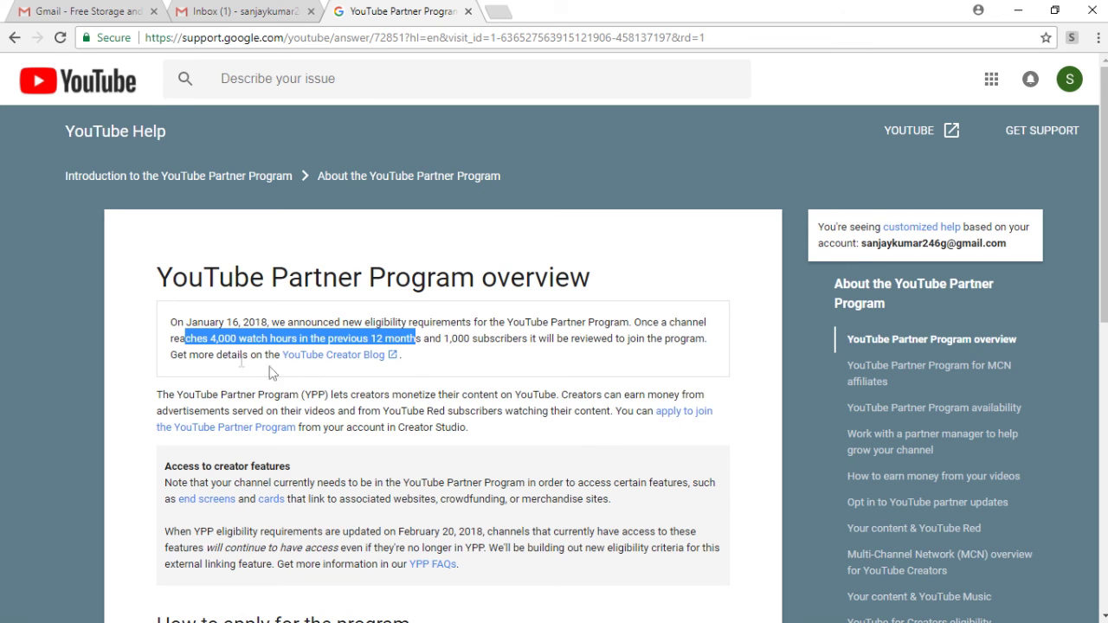
scroll(309, 378, "down", 2)
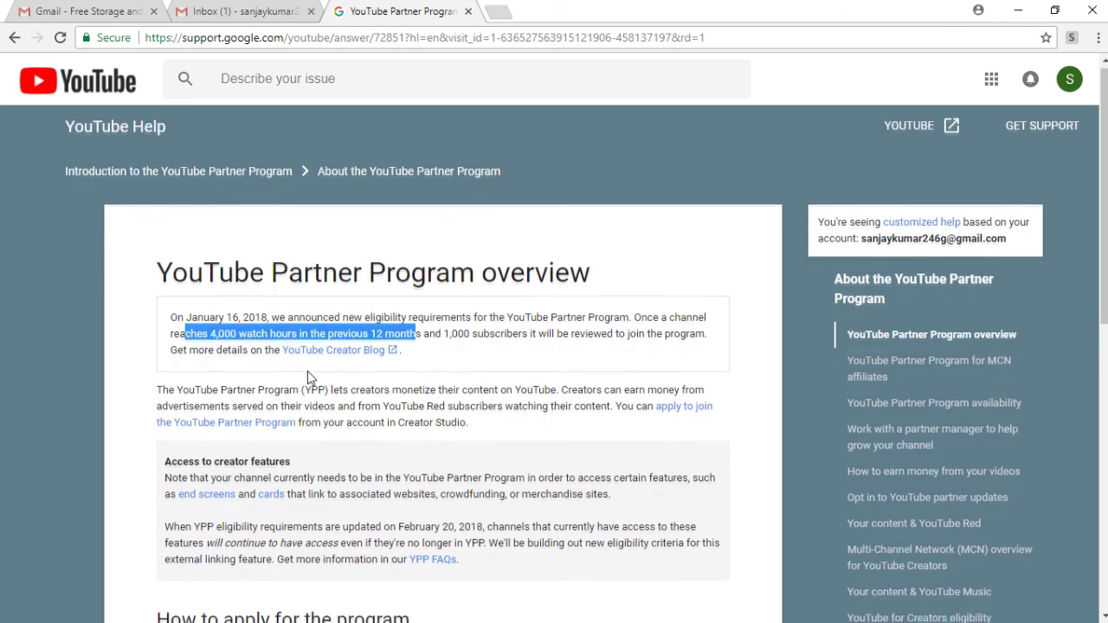
scroll(309, 379, "down", 3)
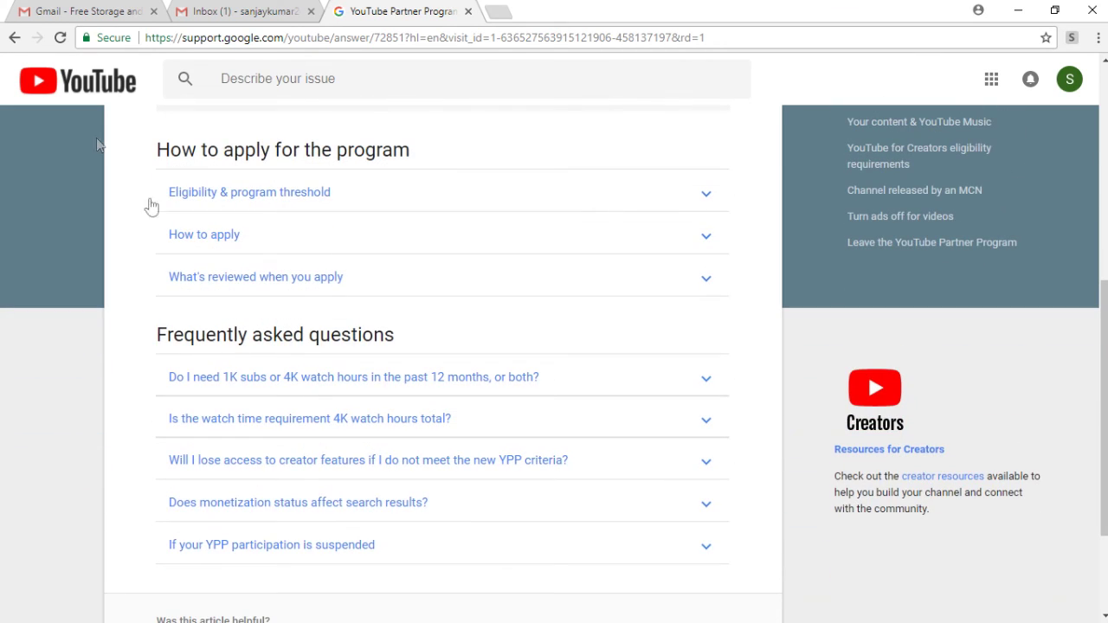
left_click(14, 37)
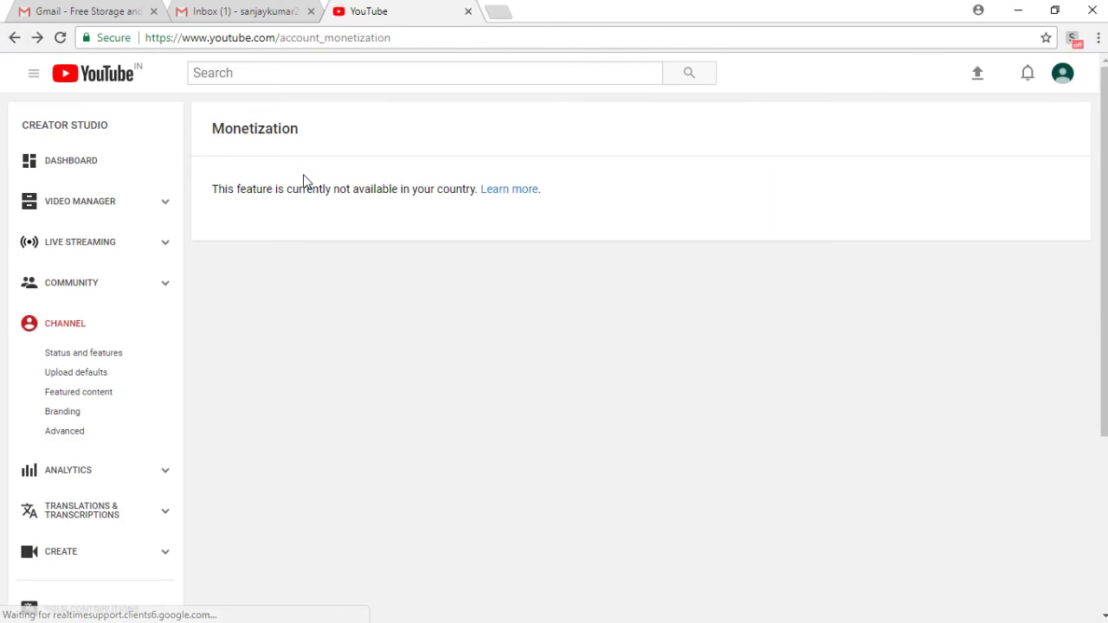